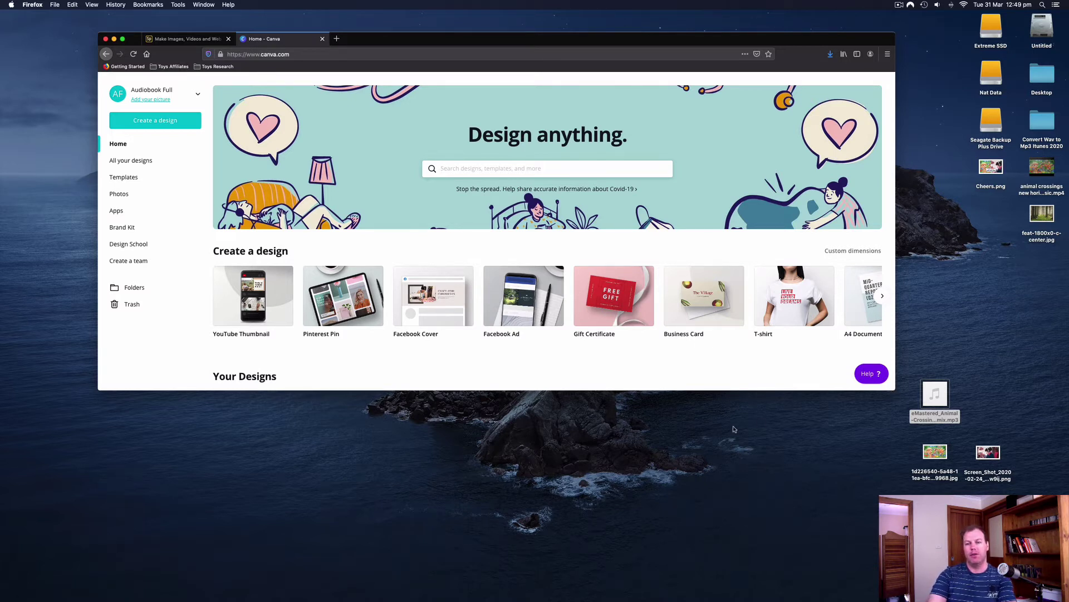
- Move the MP3 file slightly higher on the desktop
left_click(941, 313)
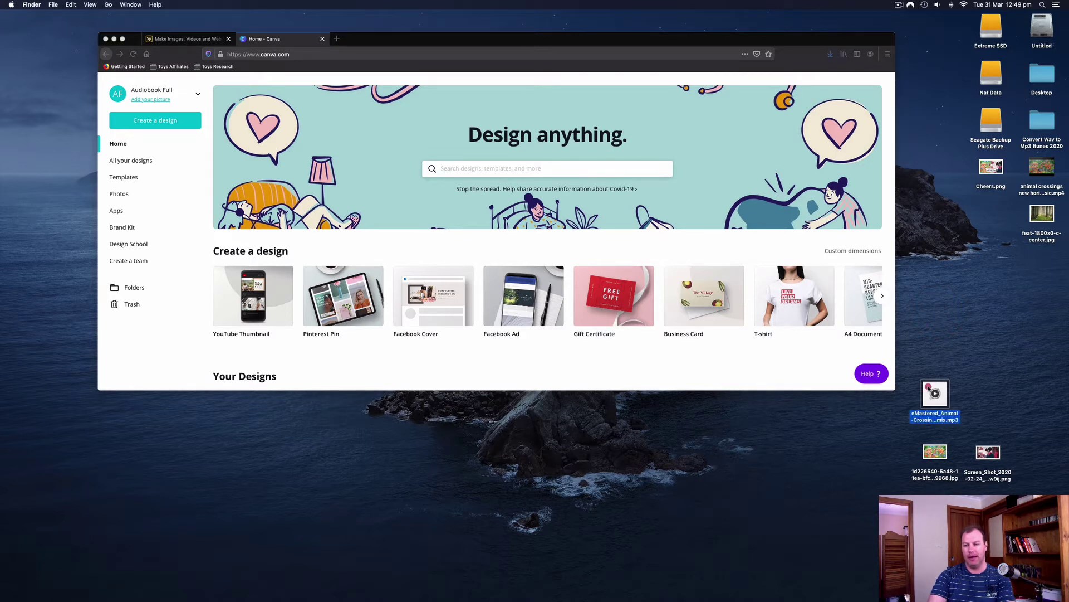
left_click_drag(926, 384, 932, 336)
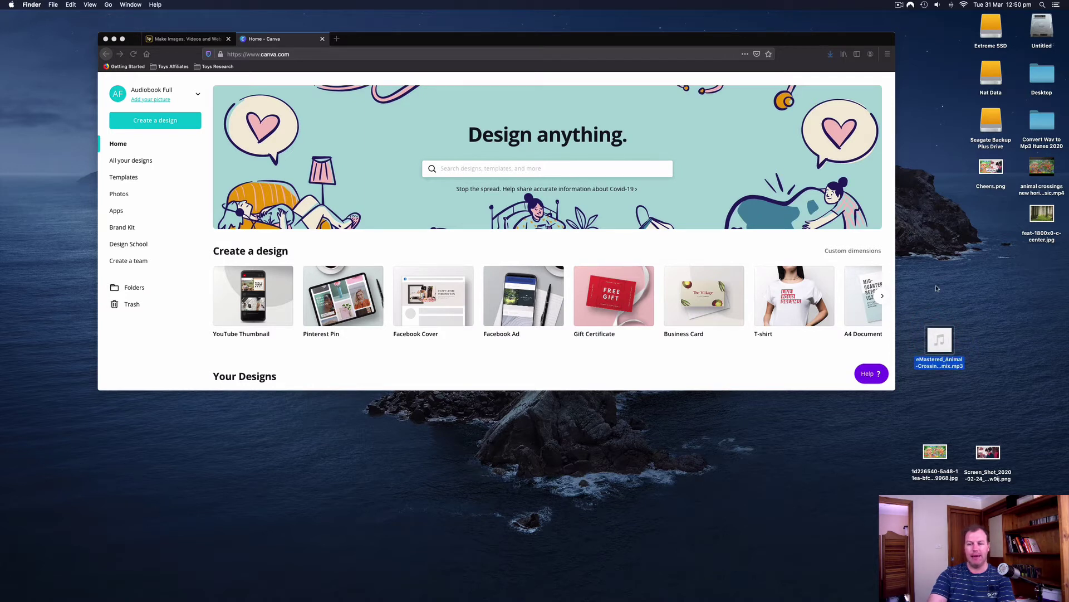
left_click_drag(930, 335, 925, 356)
left_click(941, 322)
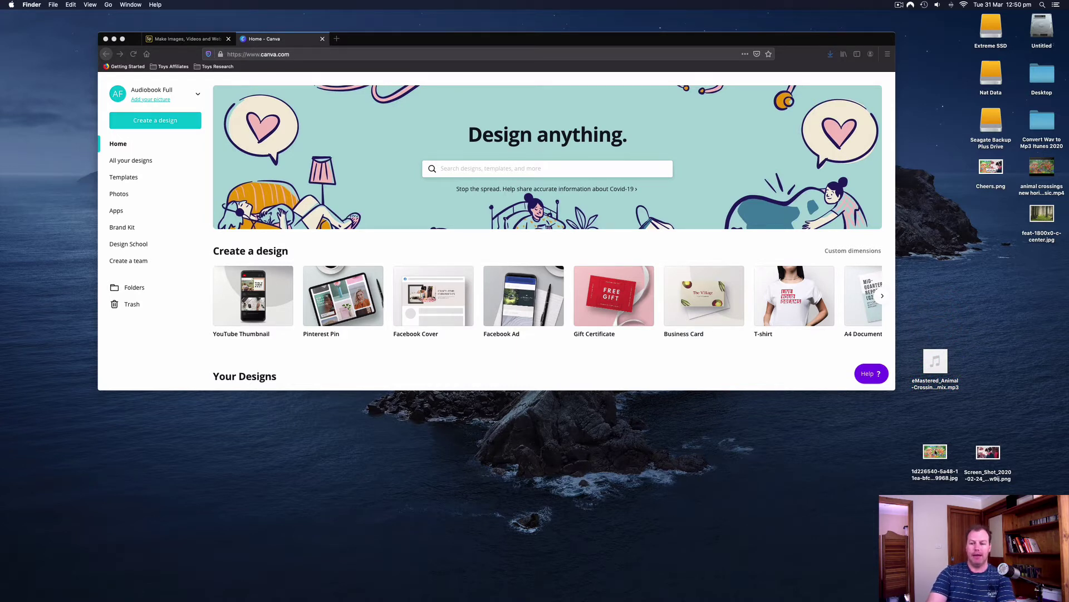
- Quick Look the Animal Crossing image and the lo-fi screenshot, closing each preview
left_click(935, 455)
key("space")
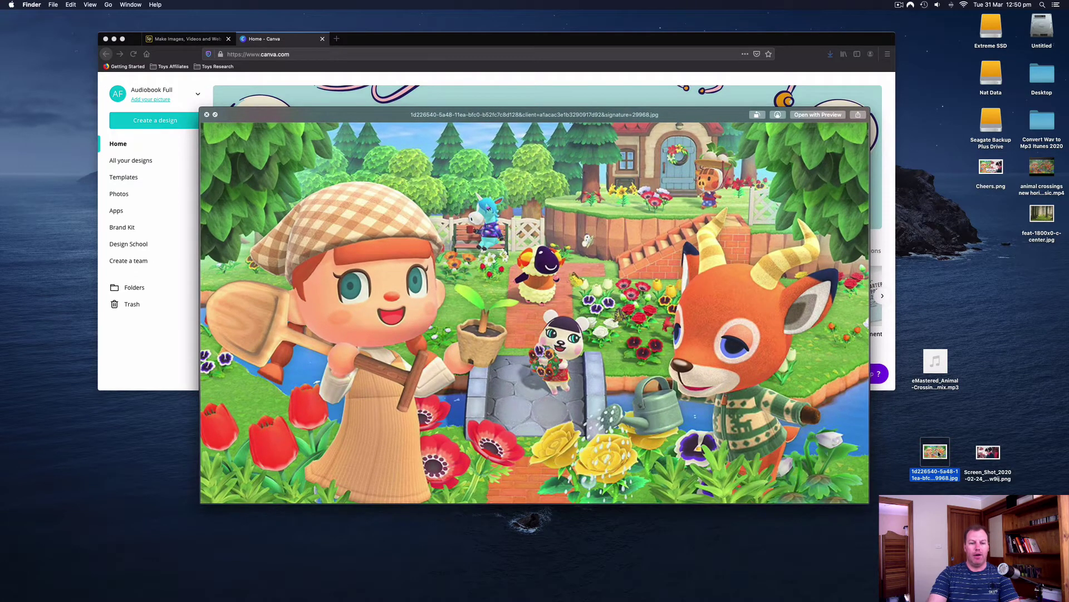
key("space")
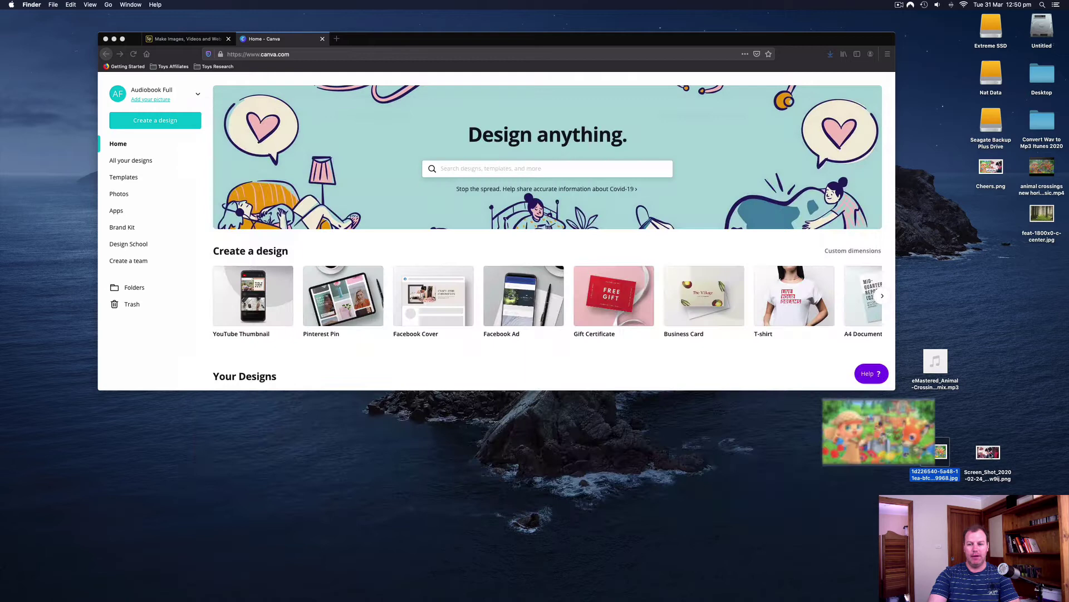
left_click(987, 452)
key("space")
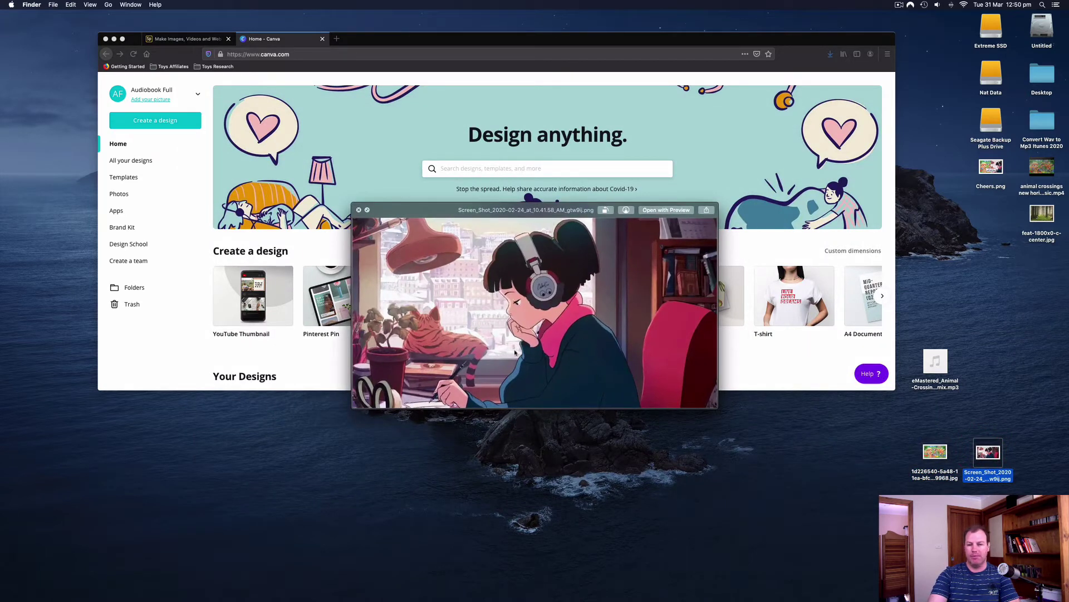
key("space")
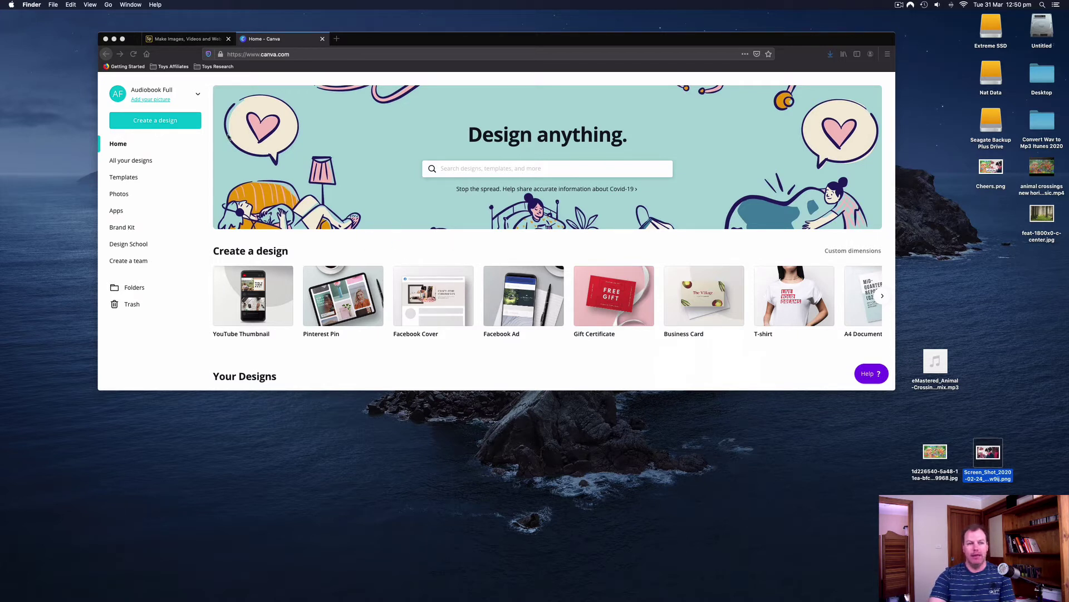
- Search design types for 'youtube' and choose YouTube Thumbnail
left_click(163, 122)
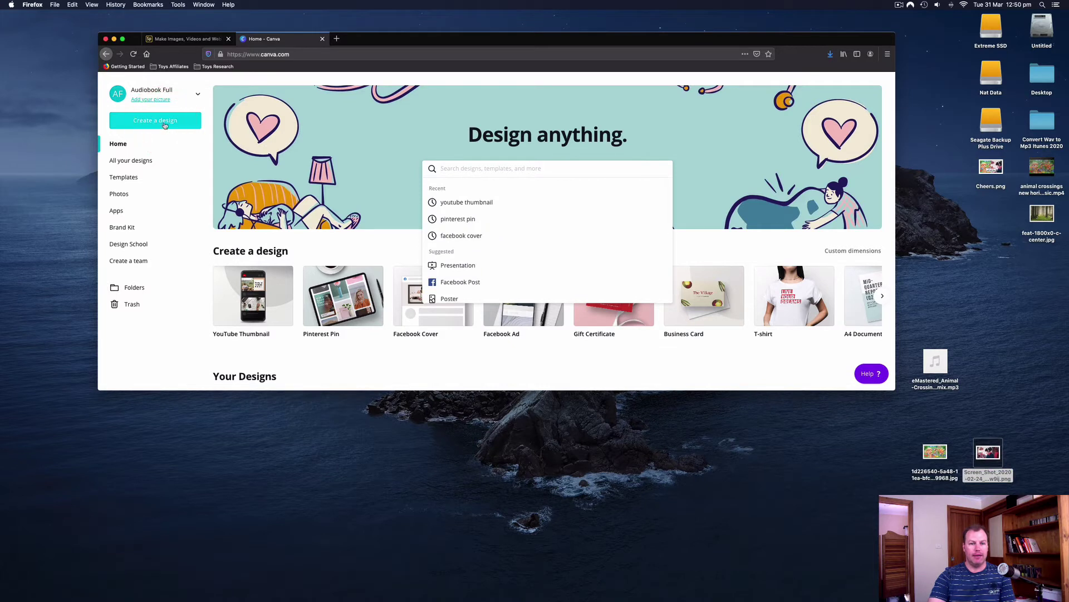
type("you")
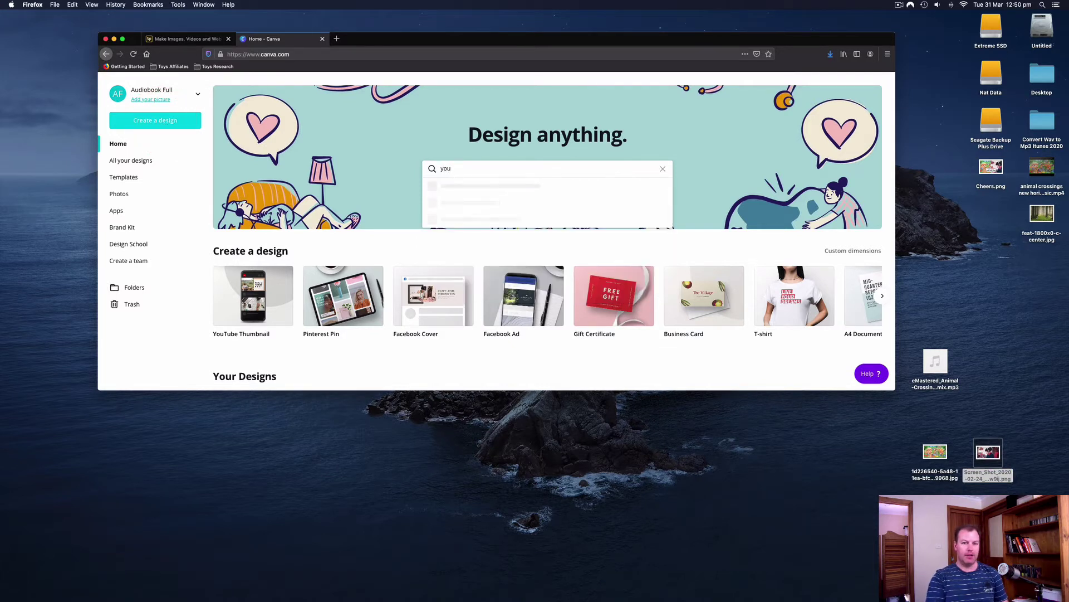
type("tube")
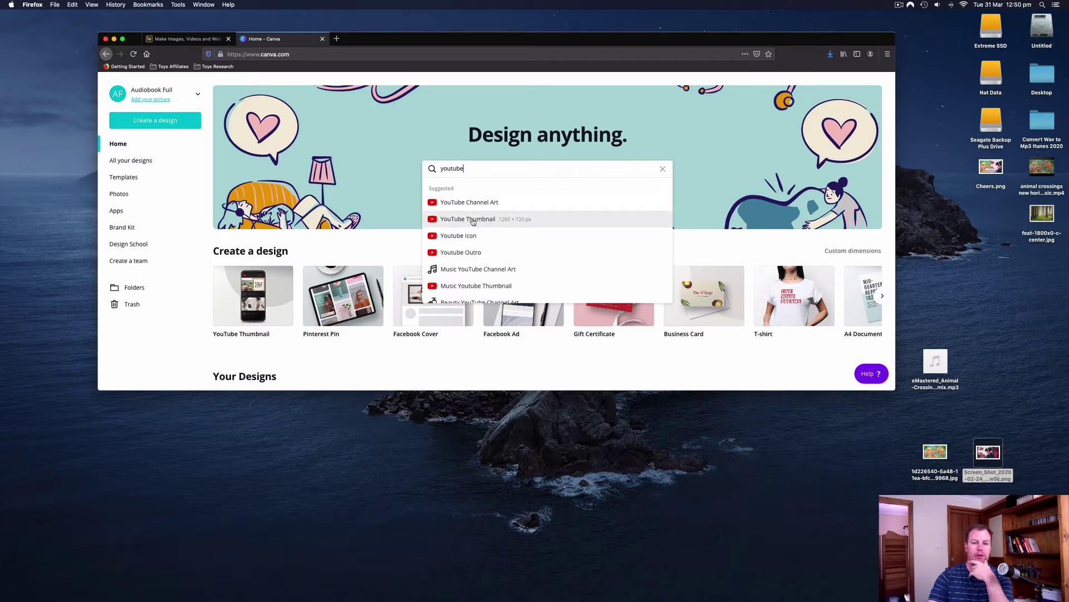
left_click(477, 223)
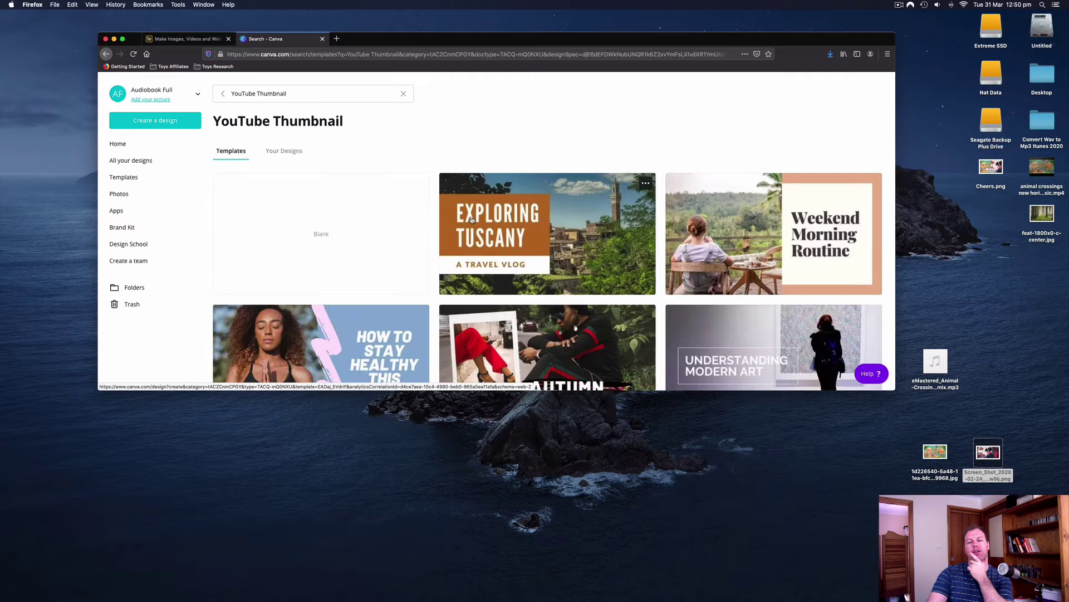
- Scroll through the YouTube Thumbnail templates to find the Safari design
scroll(561, 200, "down", 6)
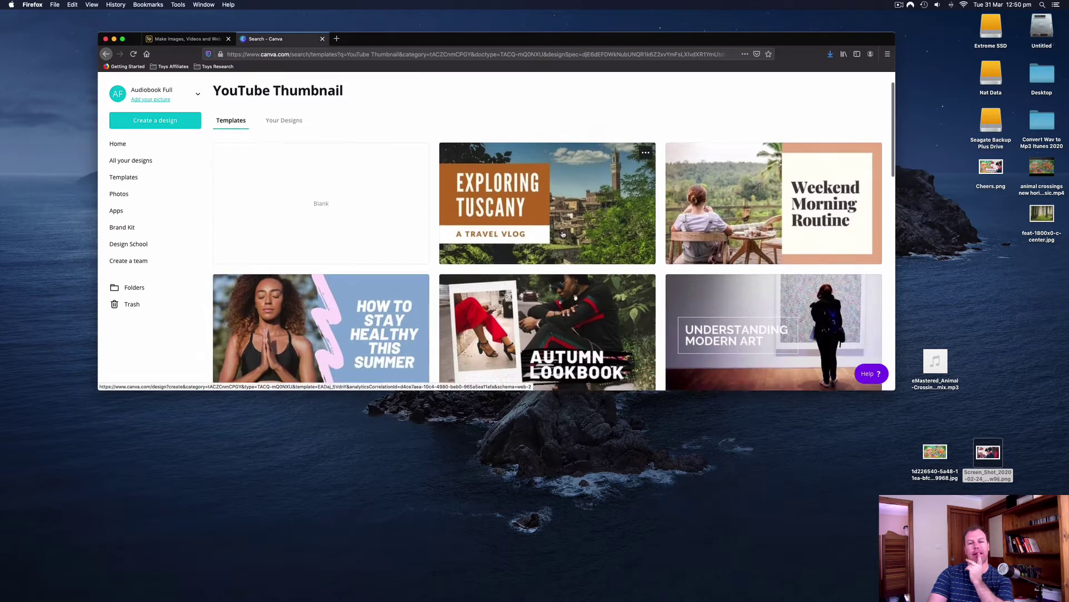
scroll(533, 257, "down", 5)
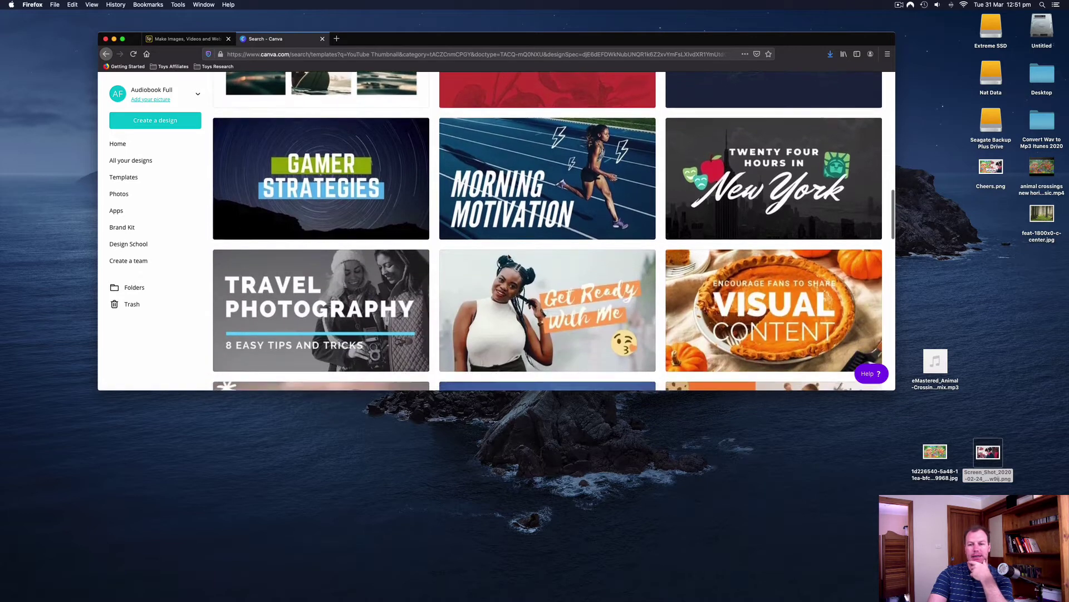
scroll(509, 257, "down", 1)
scroll(509, 257, "up", 3)
scroll(509, 257, "up", 15)
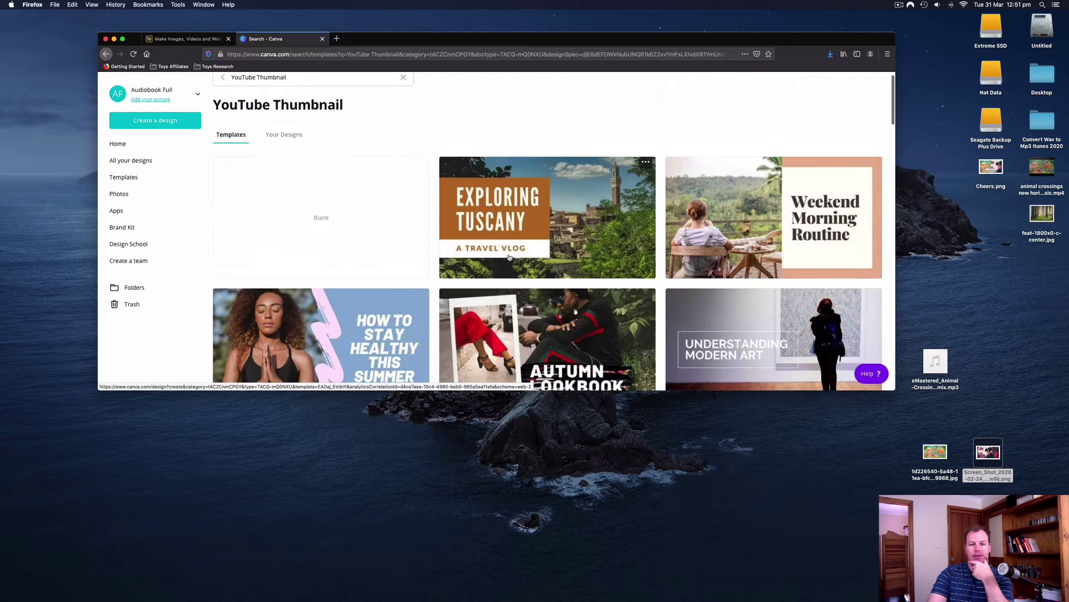
scroll(509, 257, "down", 3)
scroll(440, 239, "down", 5)
scroll(440, 239, "down", 10)
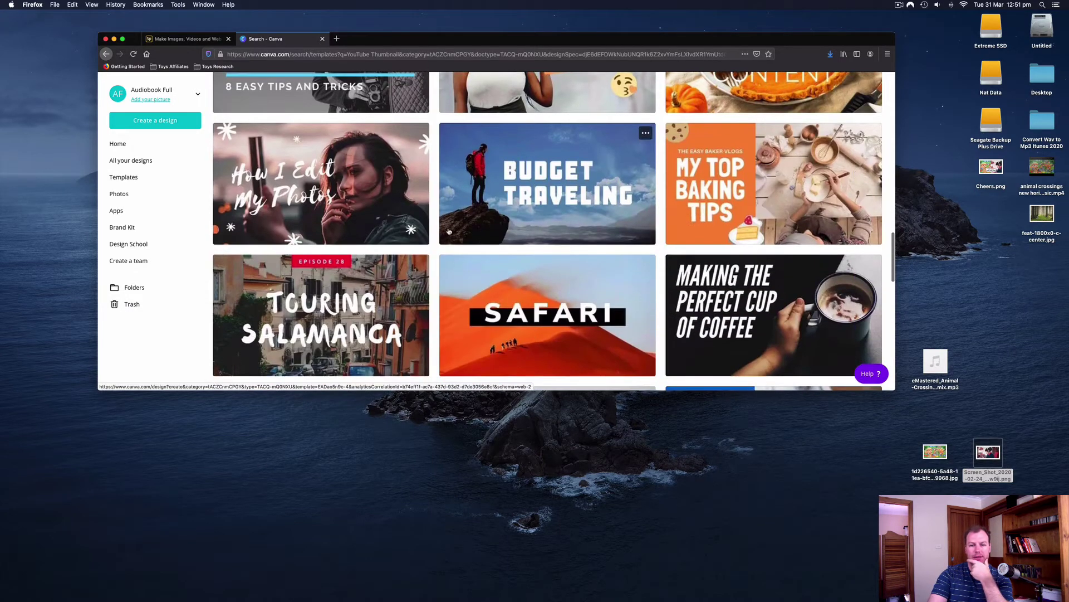
scroll(447, 241, "down", 7)
scroll(450, 233, "down", 6)
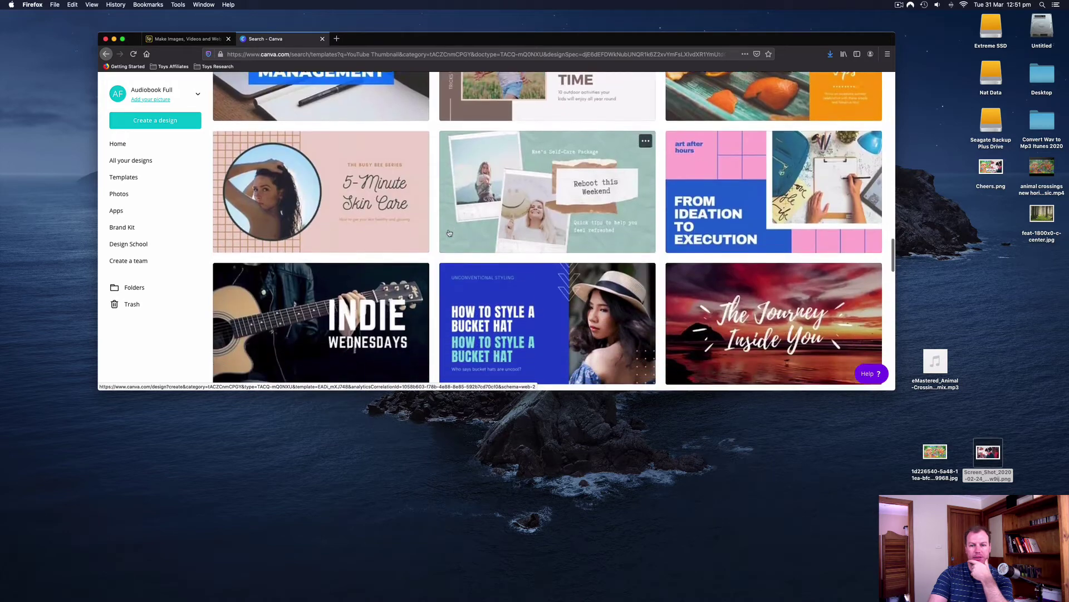
scroll(450, 233, "down", 5)
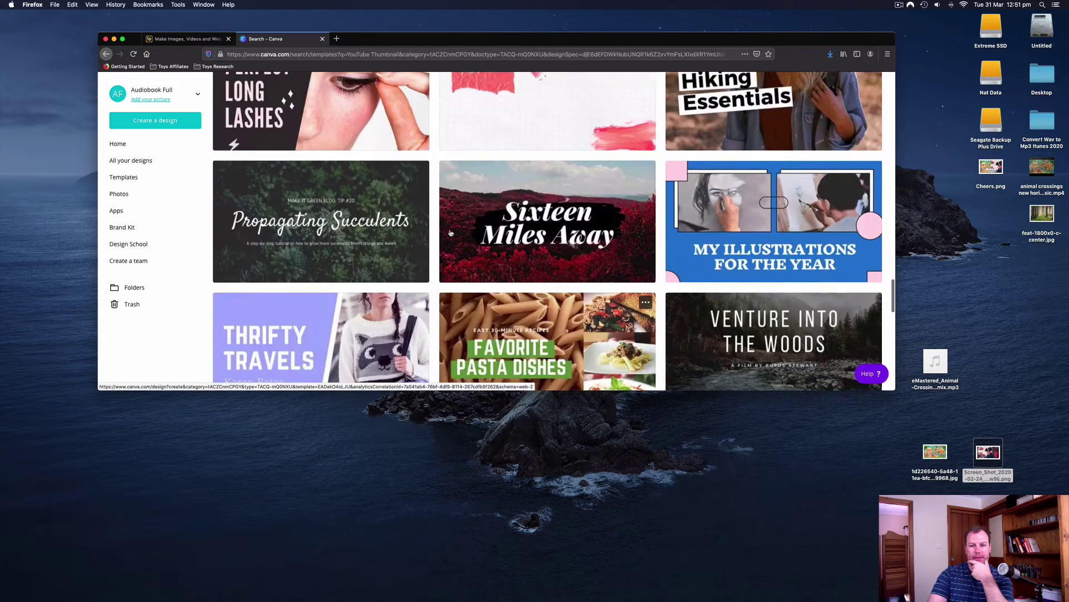
scroll(450, 233, "up", 2)
scroll(450, 233, "down", 9)
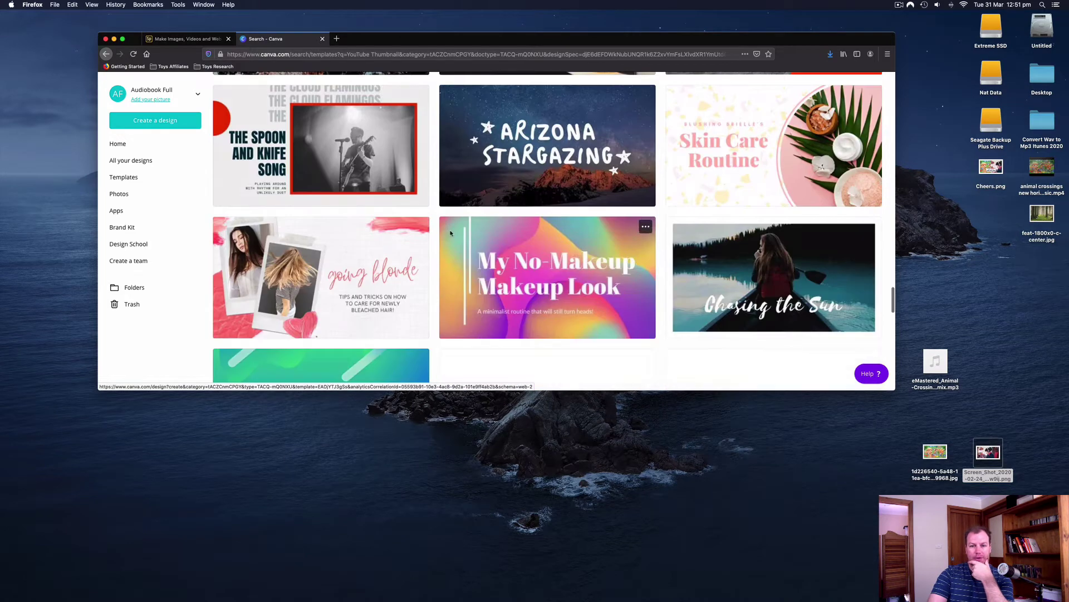
scroll(450, 234, "down", 10)
scroll(450, 236, "down", 5)
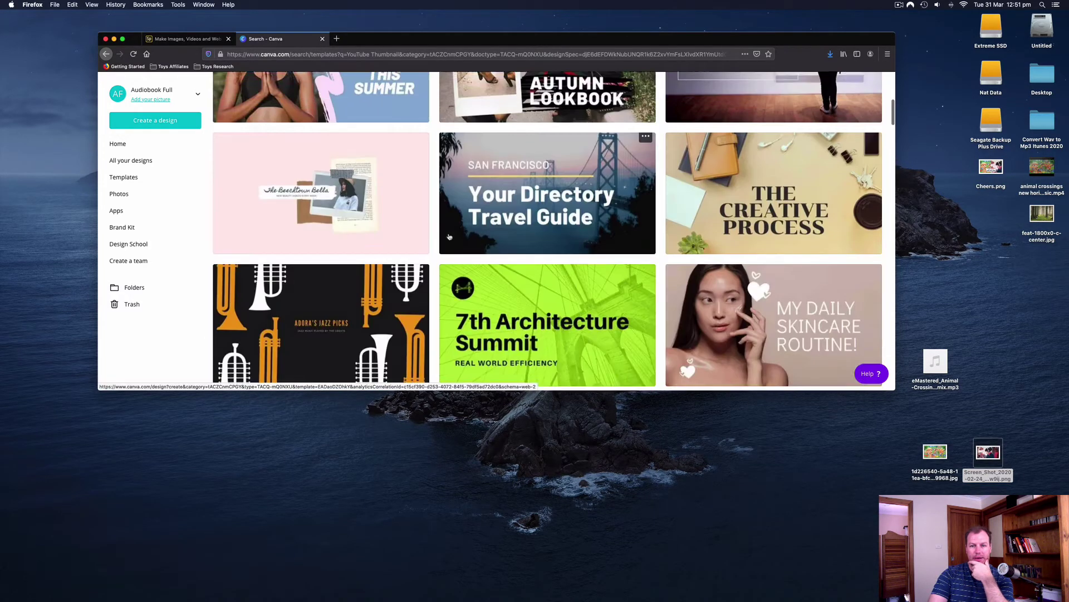
scroll(521, 250, "up", 6)
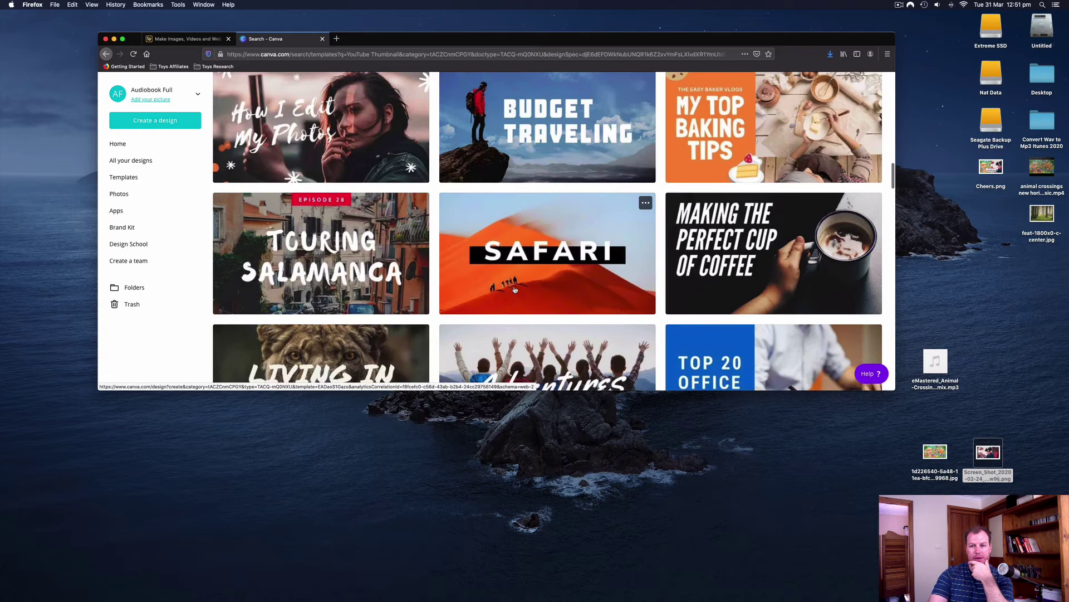
- Start a design from the Safari template and delete its desert background photo
left_click(511, 288)
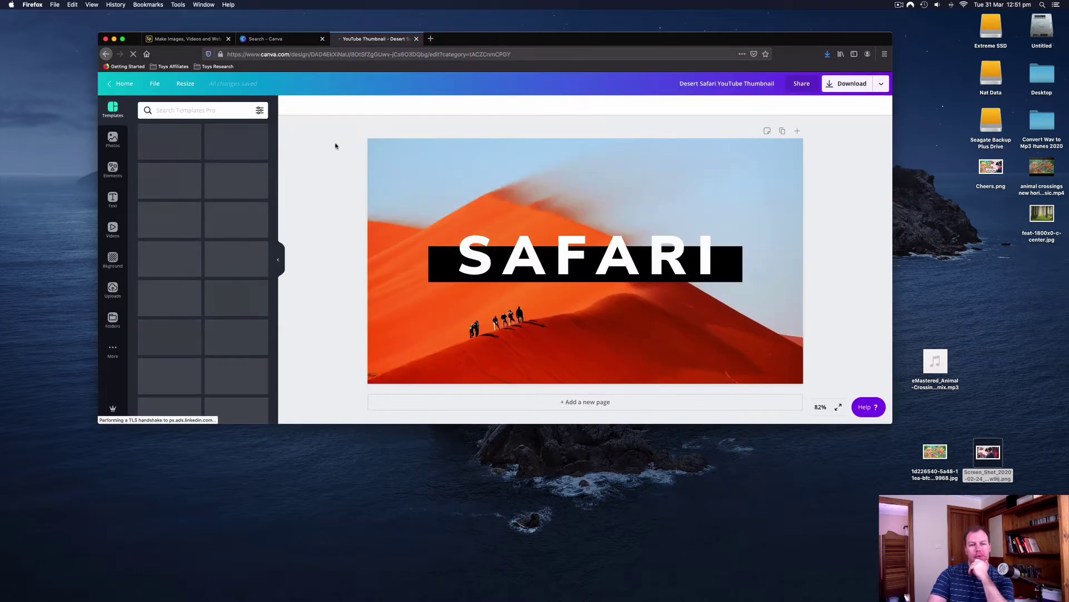
left_click(373, 146)
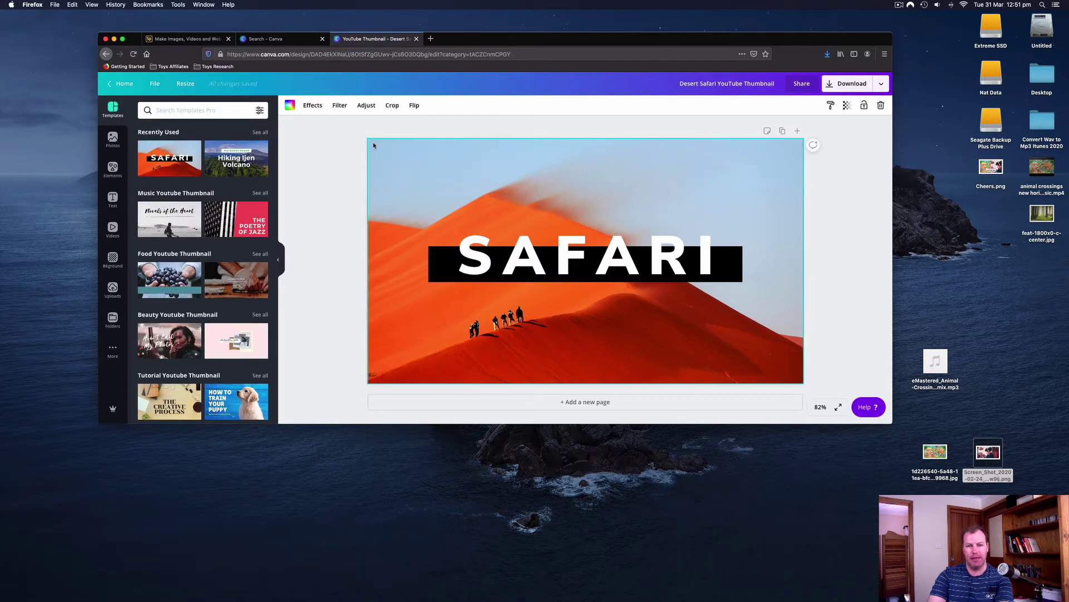
key("Delete")
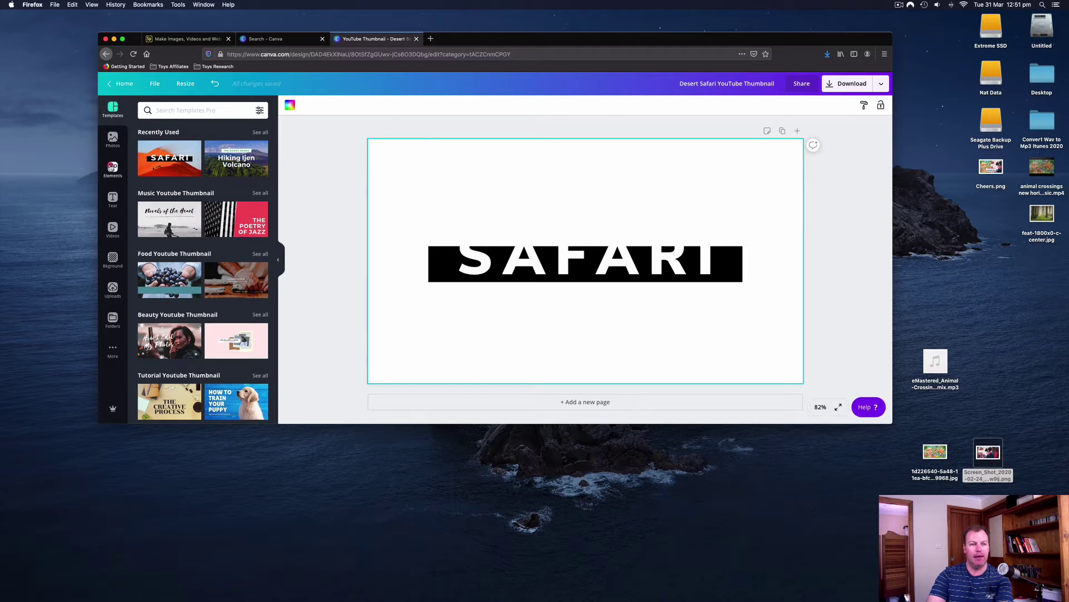
left_click(111, 166)
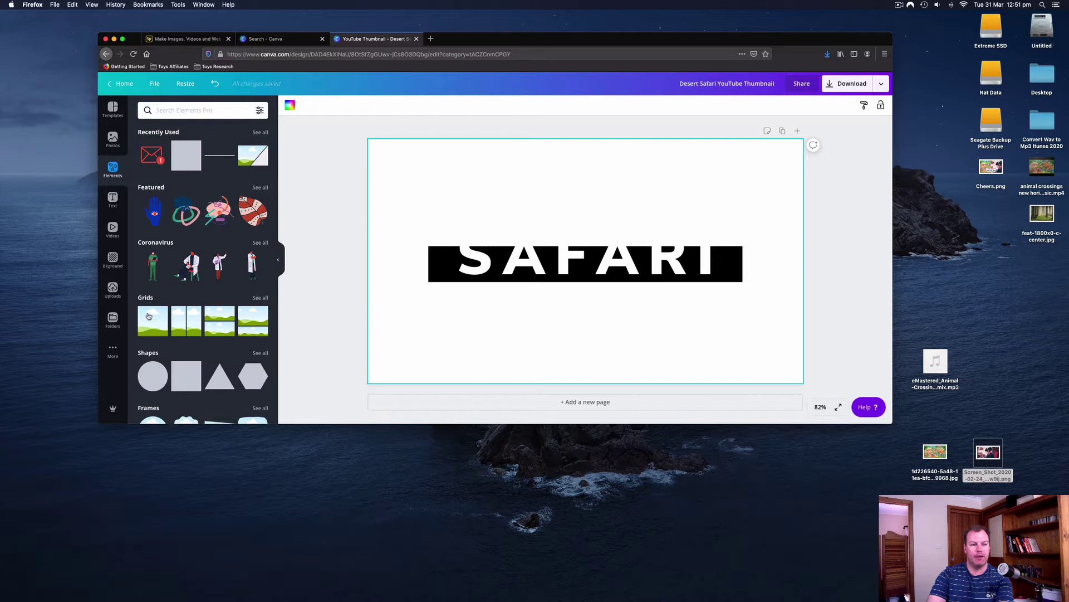
- Place a two-panel grid across the page and upload both desktop images into Canva
left_click(146, 299)
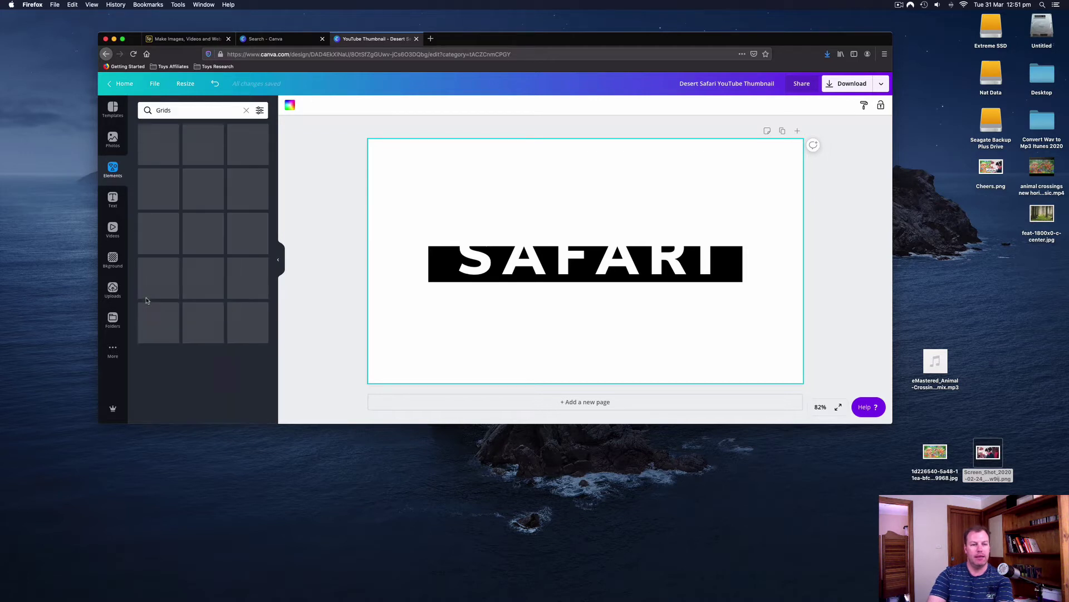
left_click_drag(198, 137, 384, 156)
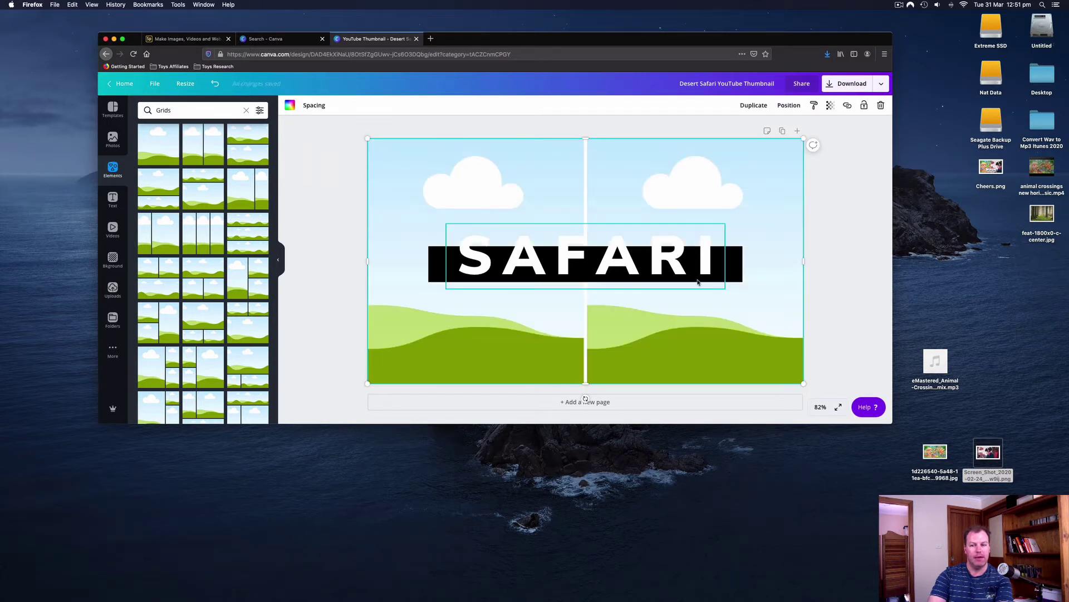
left_click(951, 415)
left_click_drag(1018, 494, 186, 205)
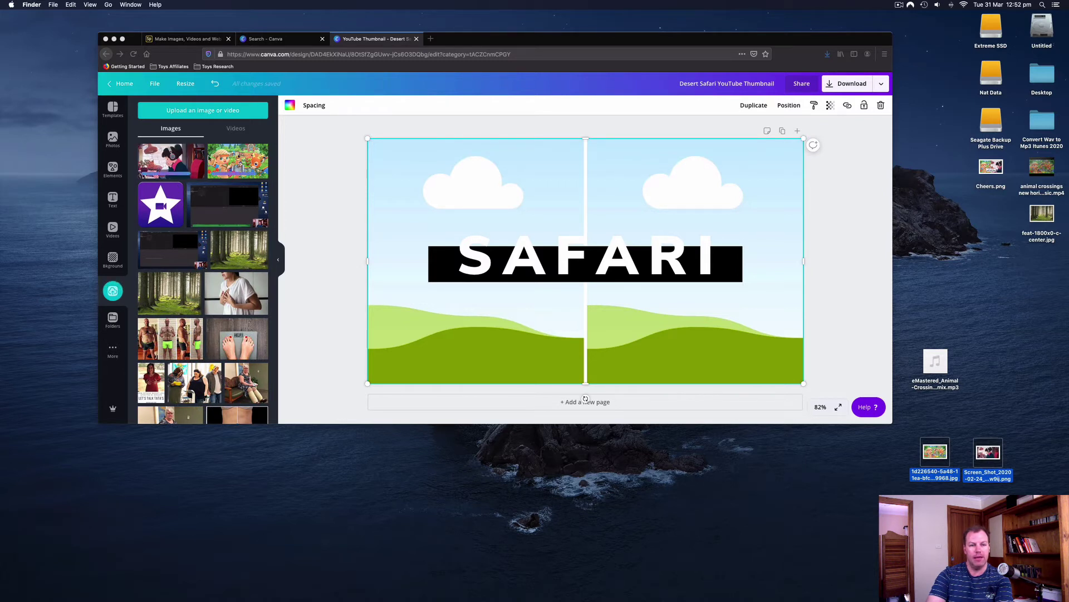
- Fill the left frame with the Animal Crossing image and the right with the headphone girl
left_click(217, 153)
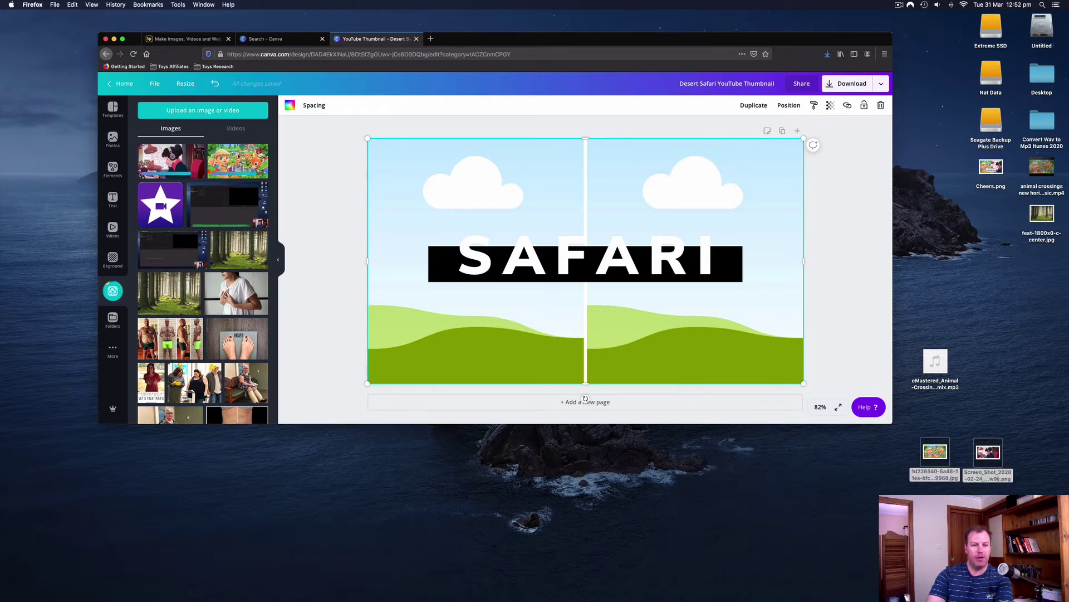
left_click(376, 148)
left_click_drag(232, 160, 398, 160)
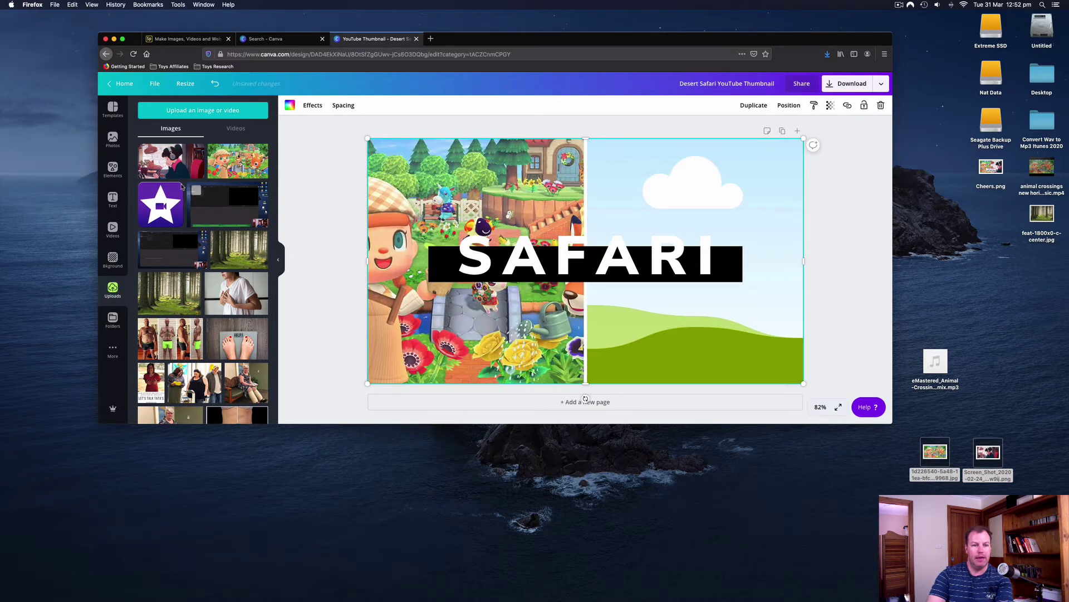
left_click_drag(150, 167, 618, 164)
- Replace the SAFARI title with 'LO FI'
left_click(584, 264)
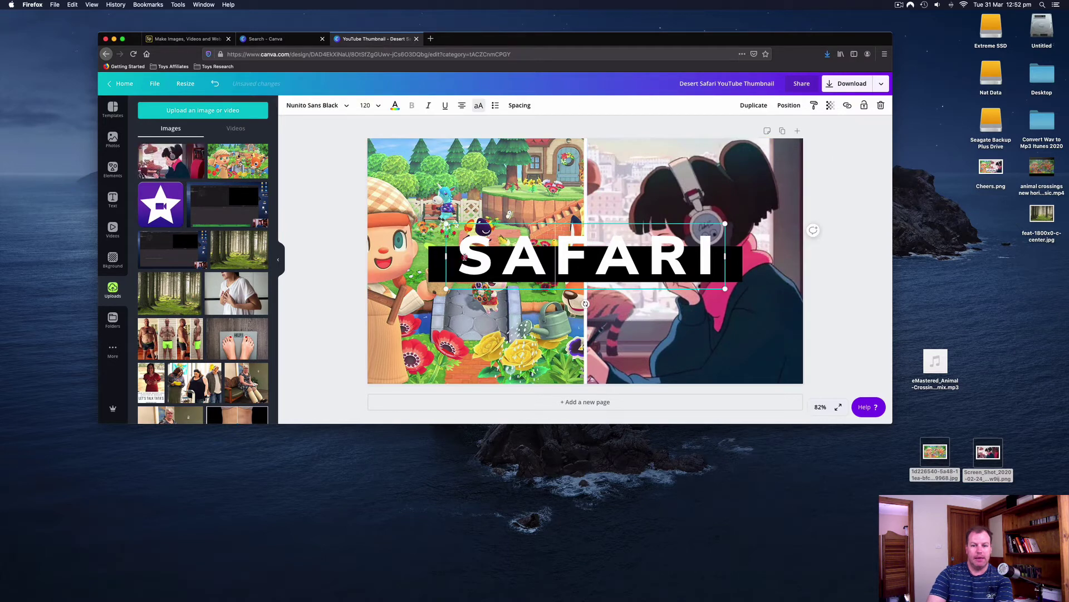
double_click(526, 251)
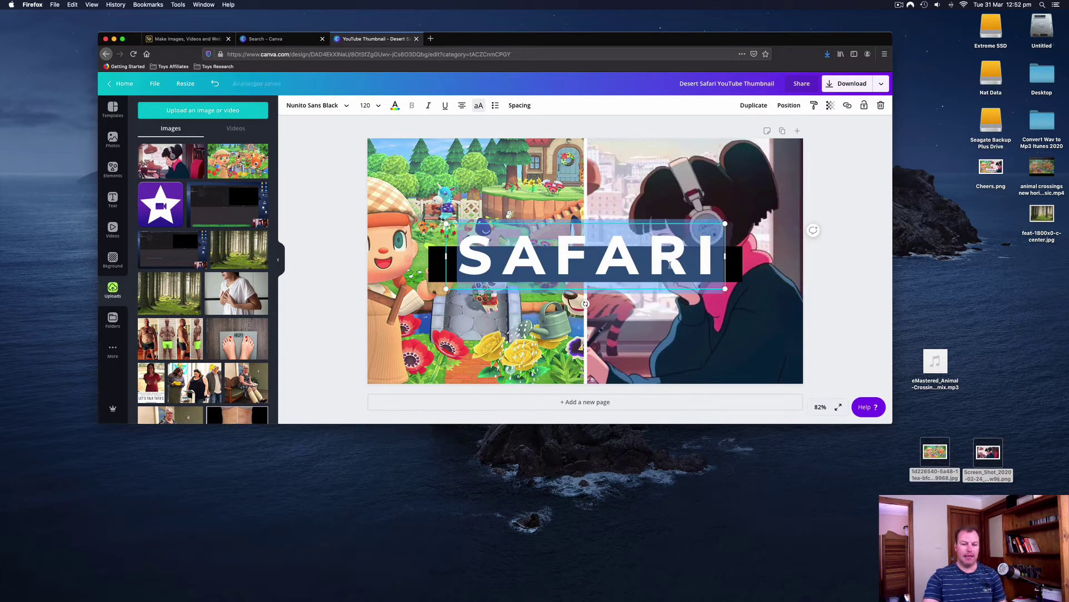
type("LO FI")
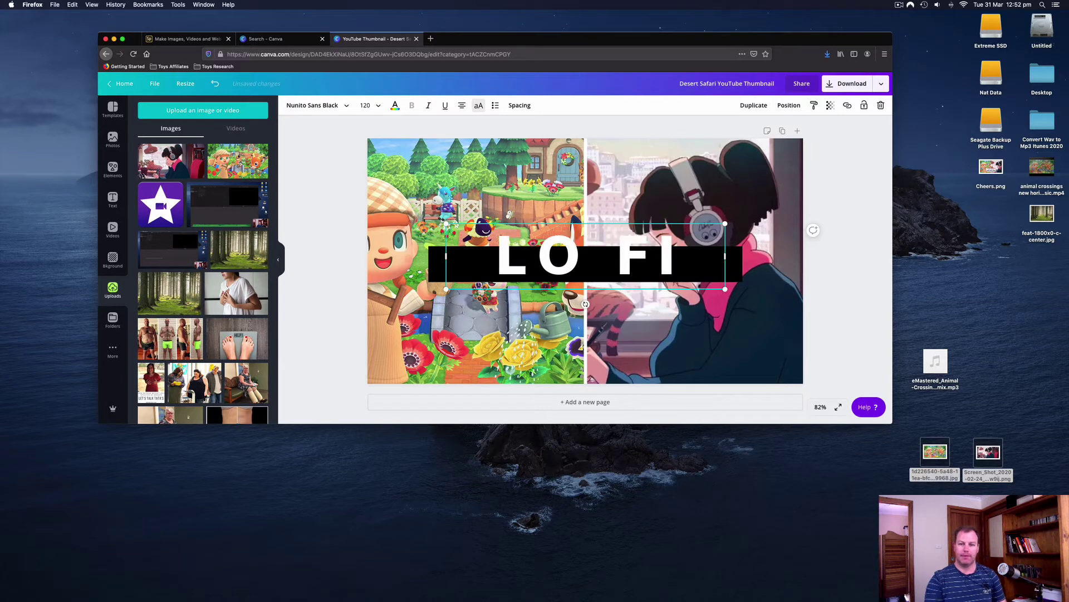
left_click(327, 257)
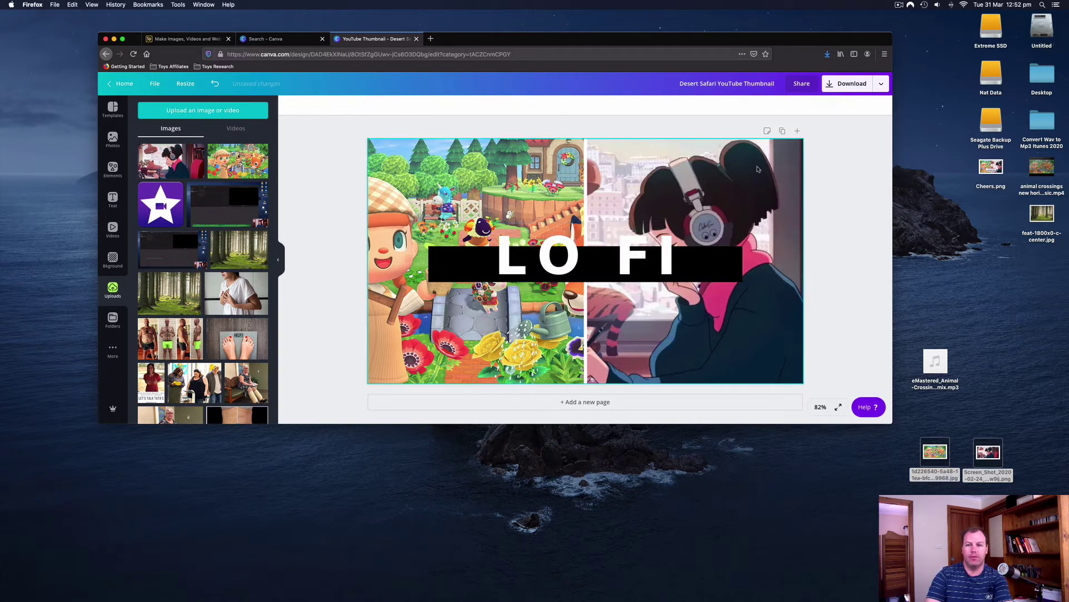
- Quick Look the Cheers.png reference thumbnail, then close the preview
left_click(992, 168)
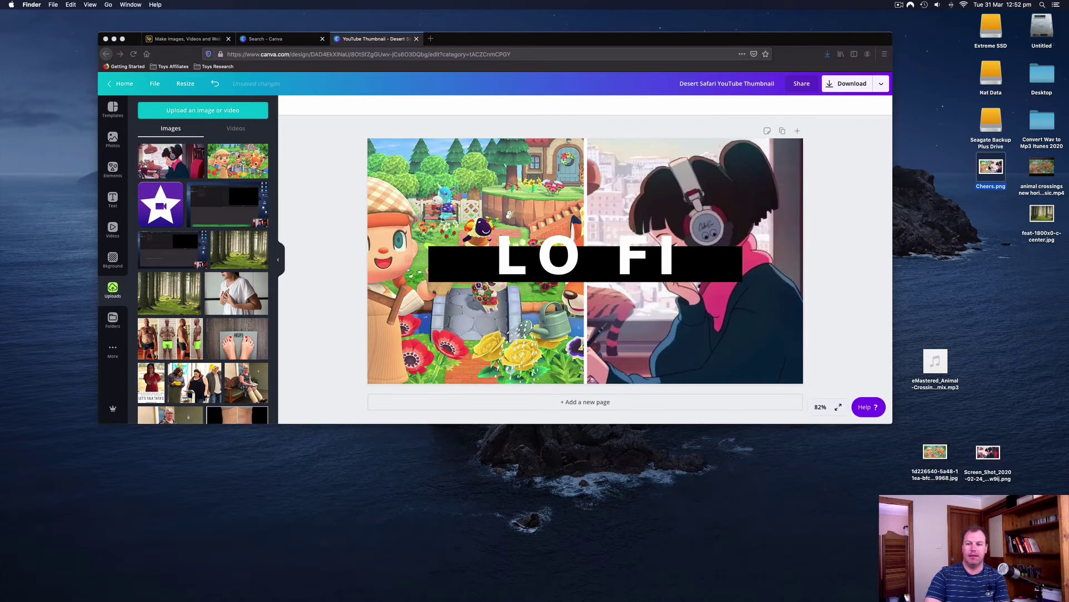
key("space")
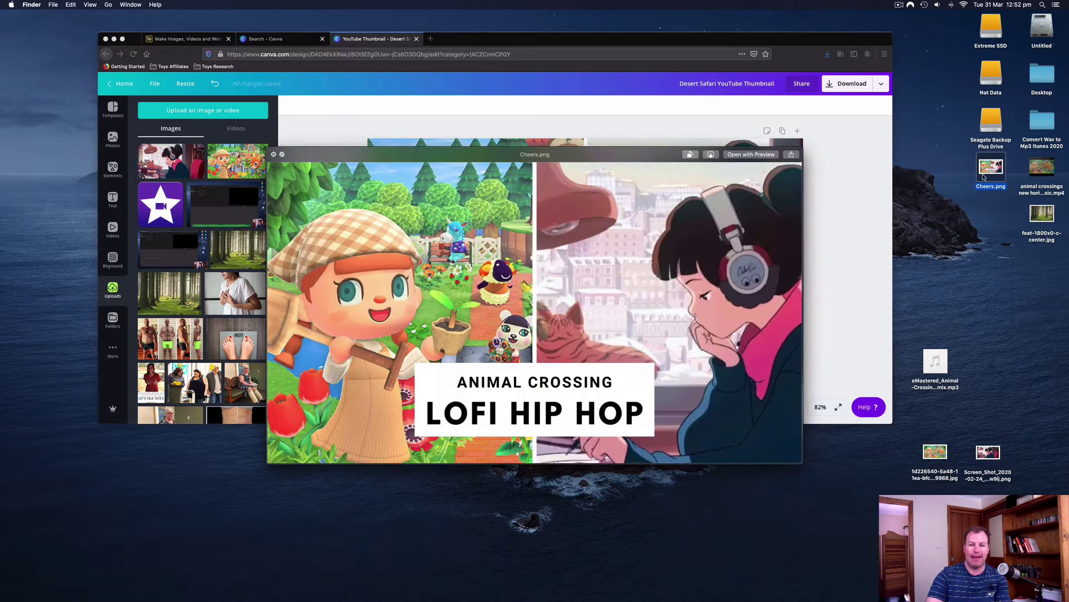
key("space")
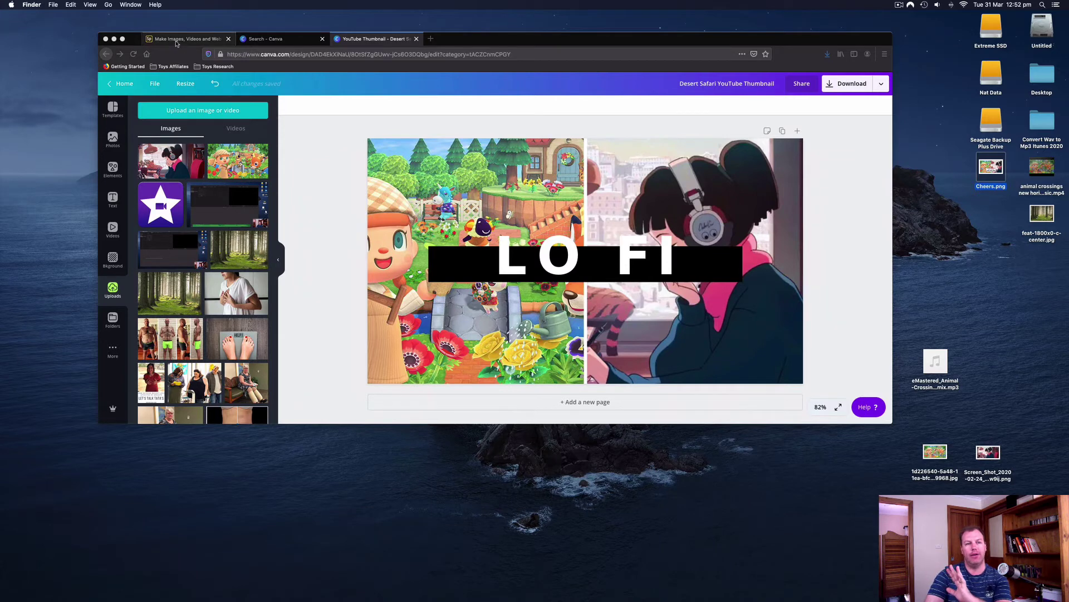
- Switch to the Adobe Spark tab, Make Images, Videos and Web
left_click(179, 41)
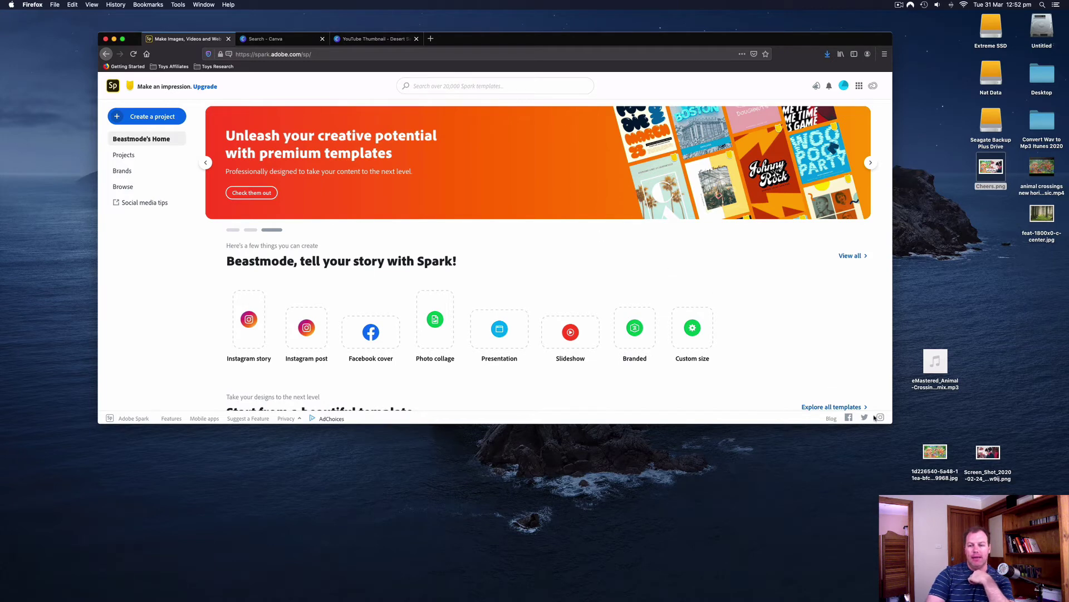
- Enlarge the Firefox window and move it higher, ending on the Adobe Spark home page
left_click_drag(893, 423, 902, 460)
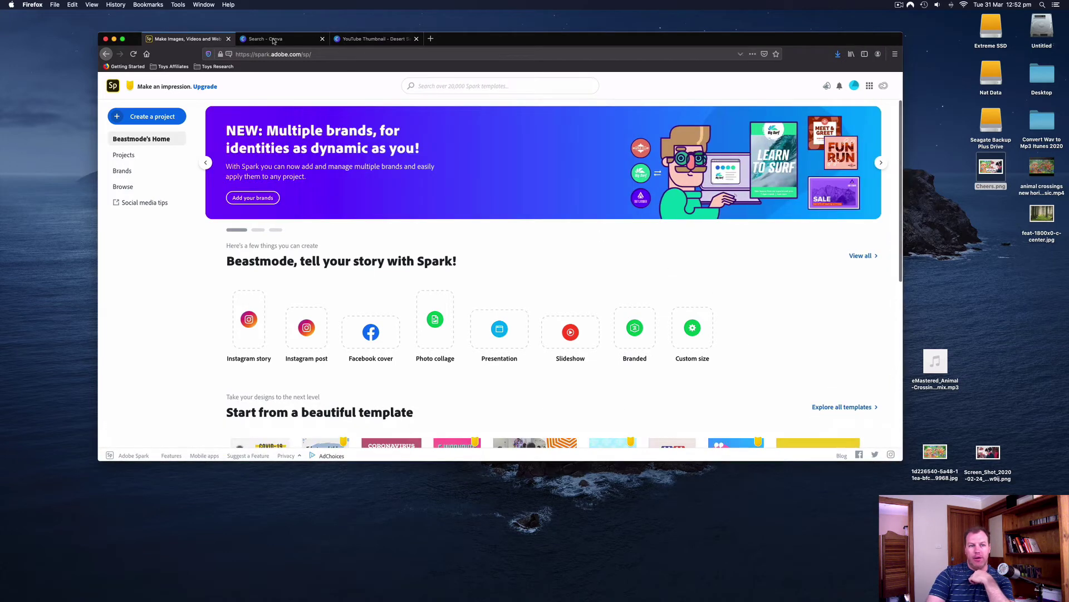
left_click(273, 41)
left_click(205, 42)
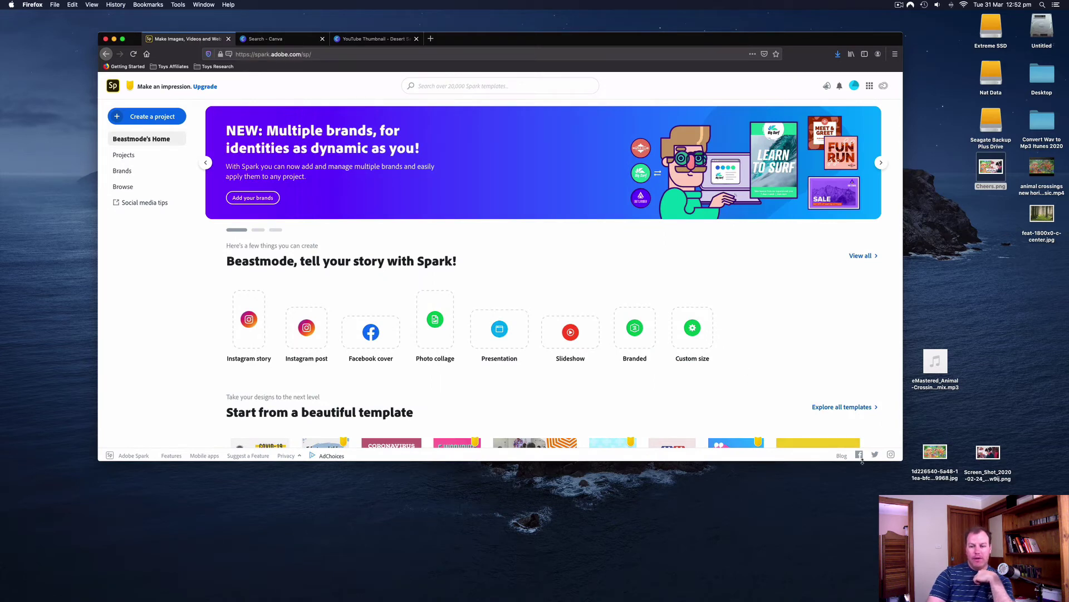
left_click_drag(900, 459, 961, 562)
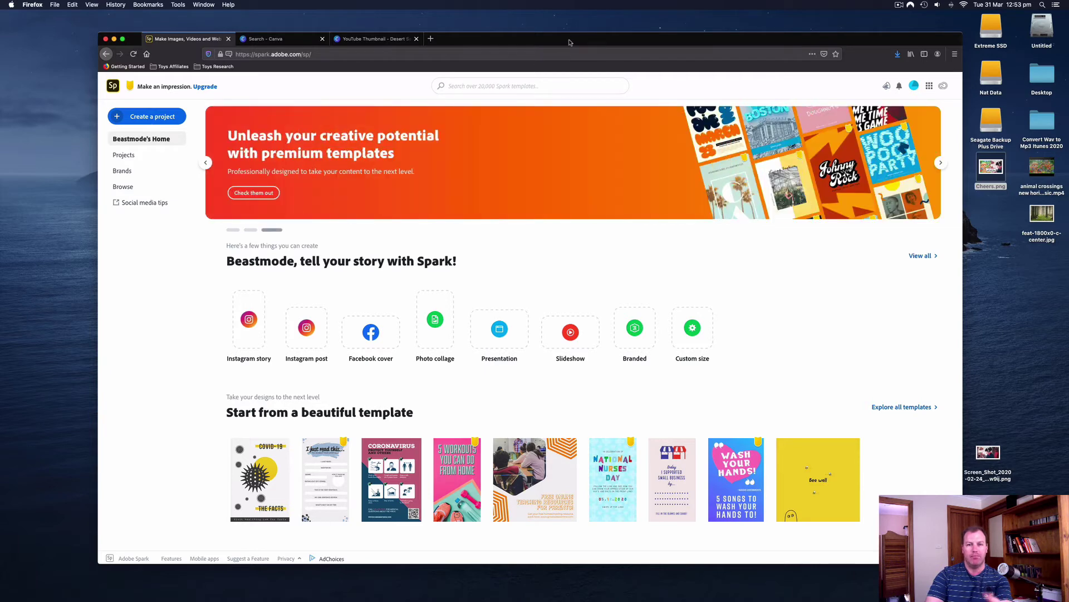
mouse_move(569, 43)
left_mouse_down()
mouse_move(542, 32)
mouse_move(564, 29)
left_mouse_up()
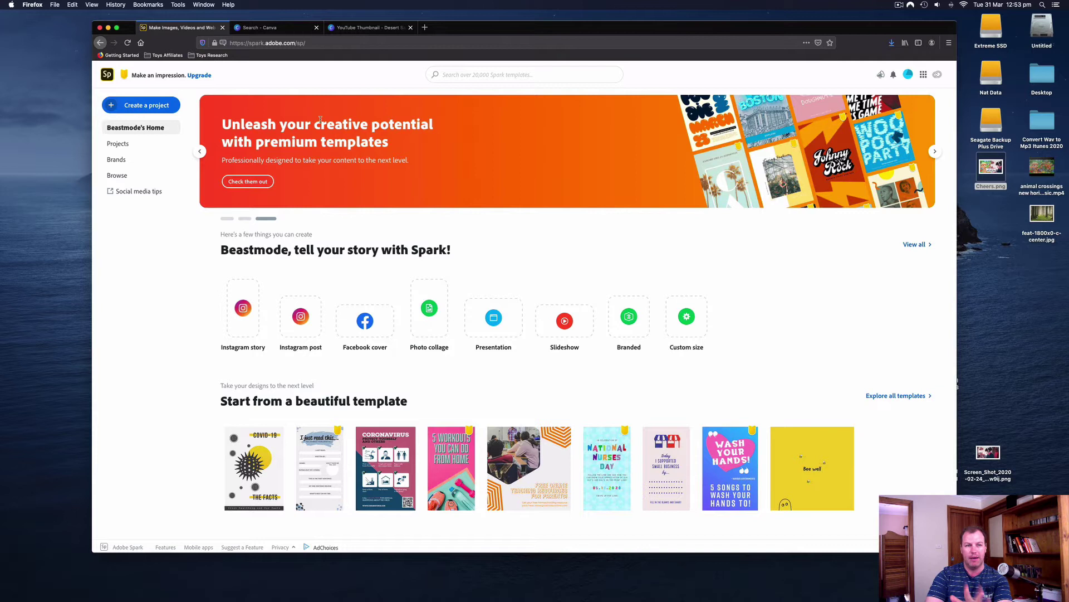
- Create a Spark video titled 'Lo-Fi Hip Hop Remix' using Make Up My Own, closing the tips
left_click(133, 109)
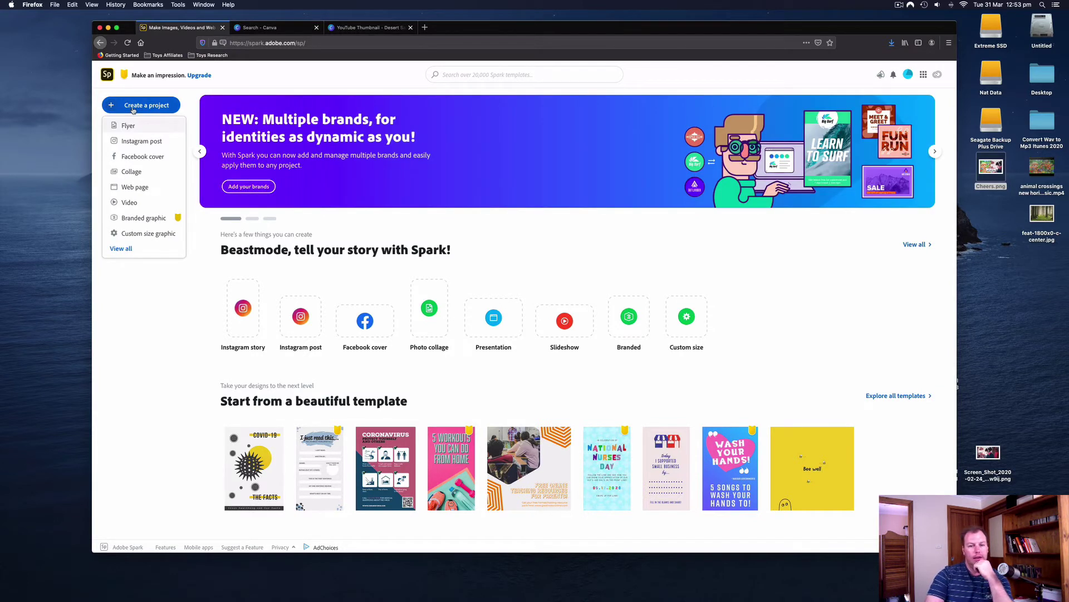
left_click(129, 202)
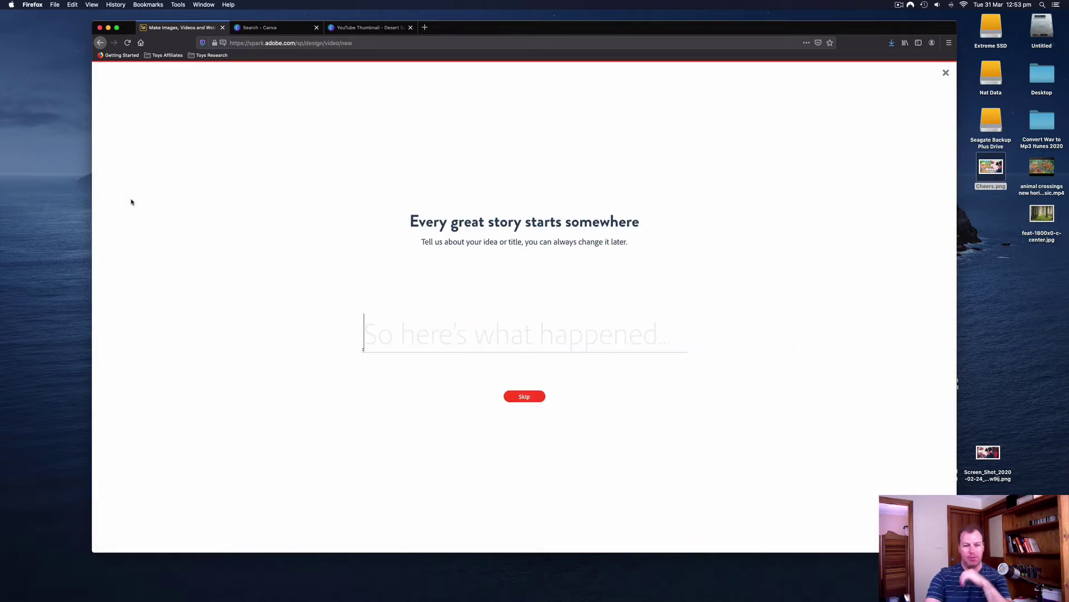
type("Lo")
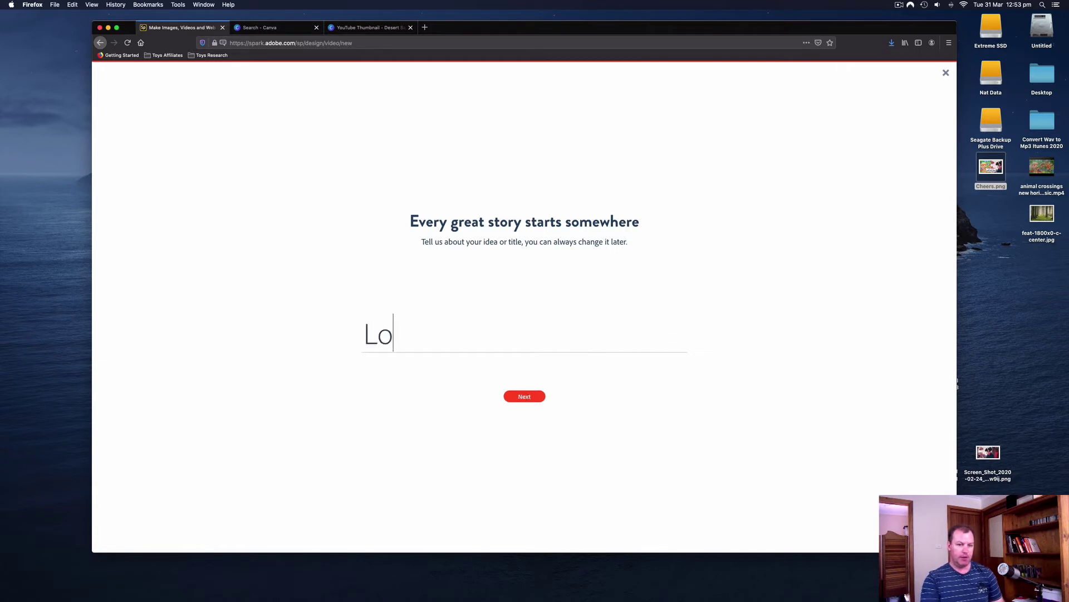
type("-Fi ")
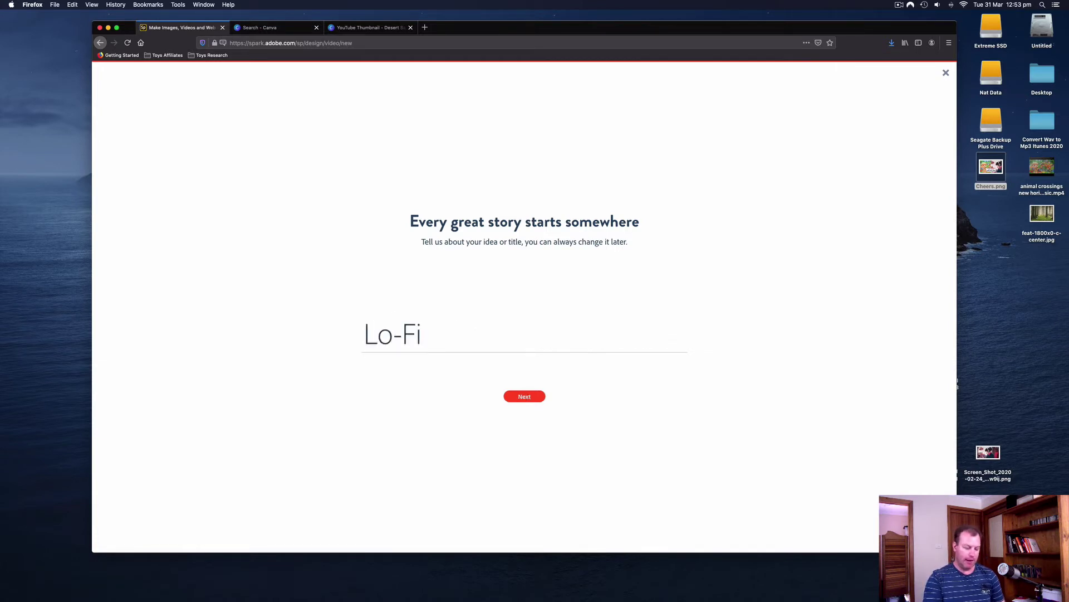
type("H")
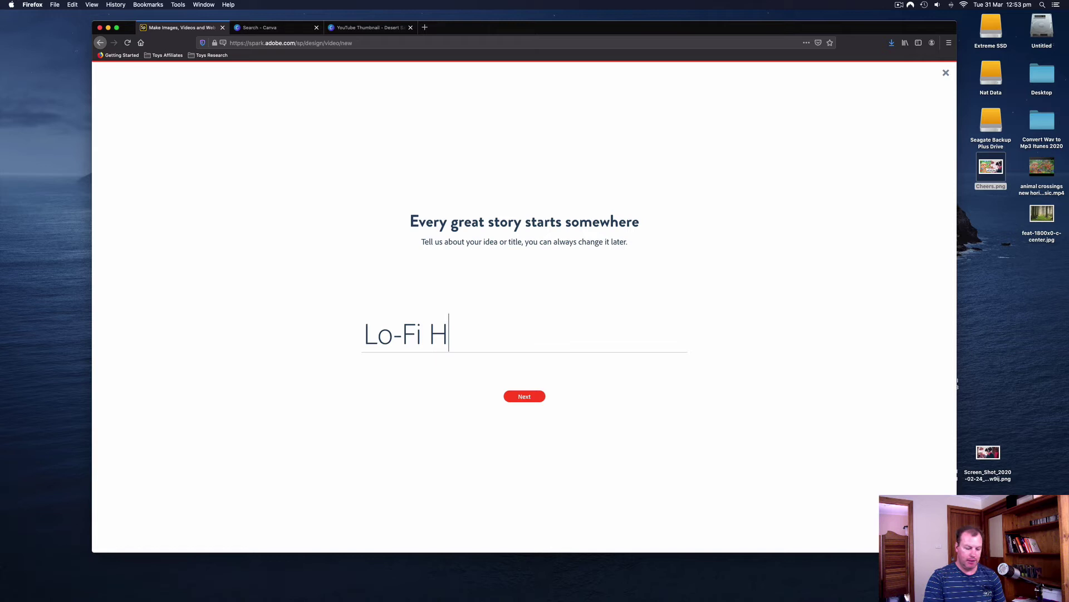
type("ip Hop Remix")
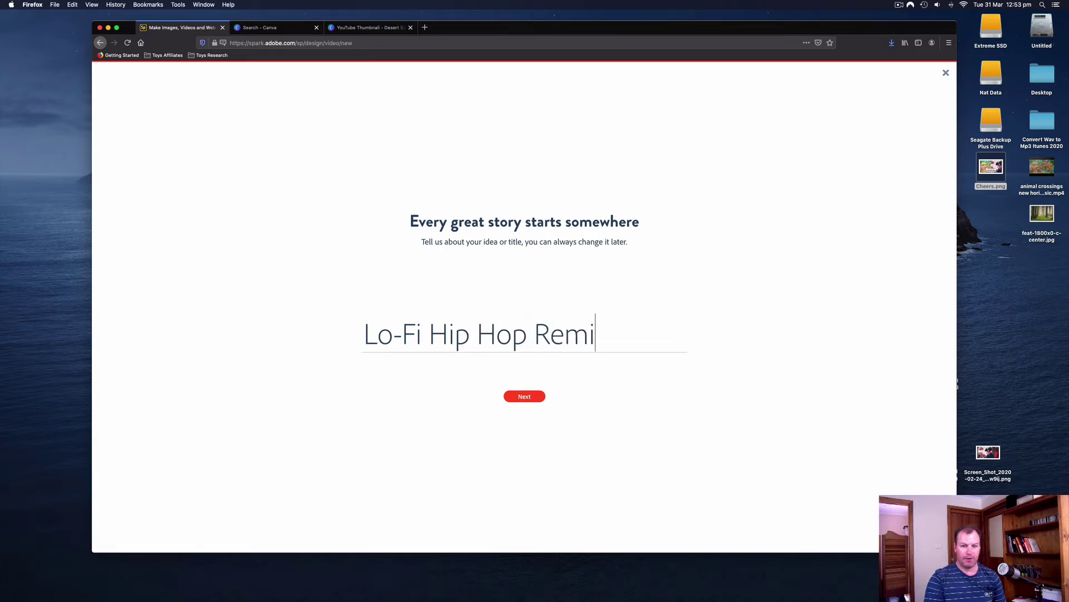
left_click(524, 396)
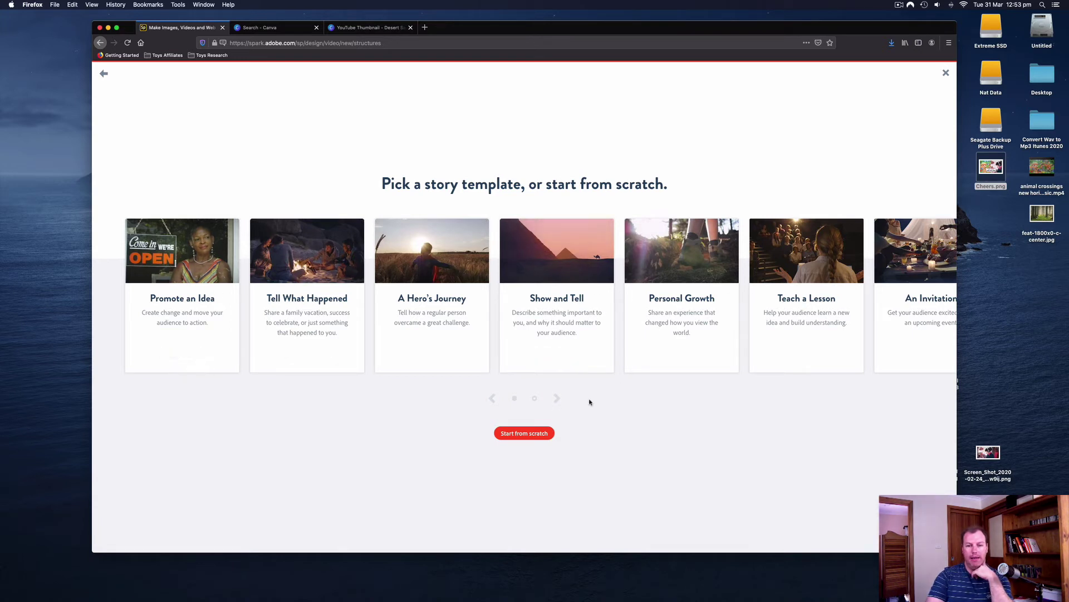
left_click(557, 397)
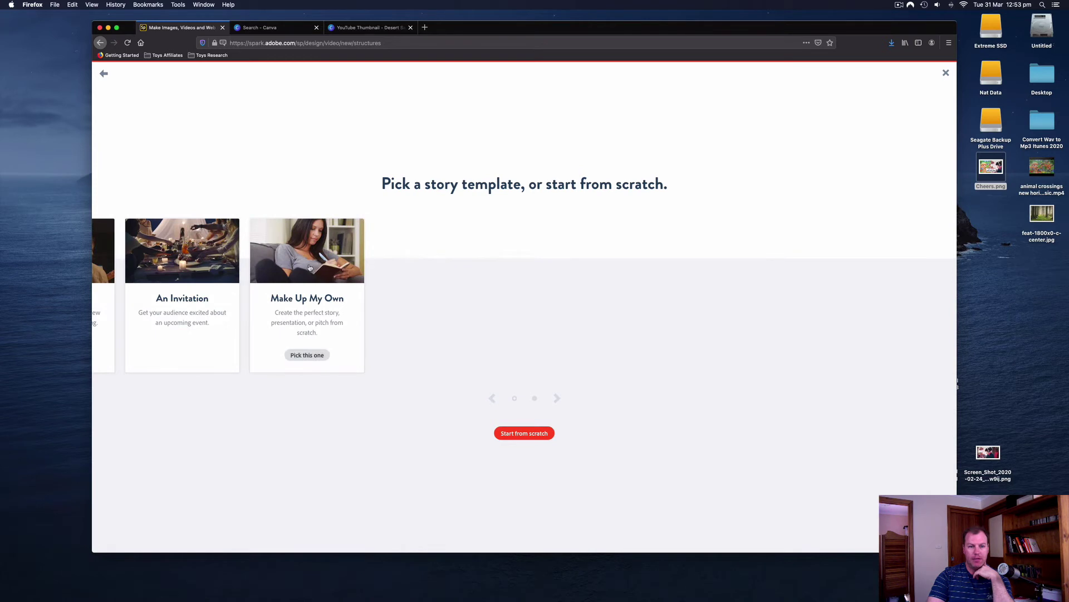
left_click(318, 358)
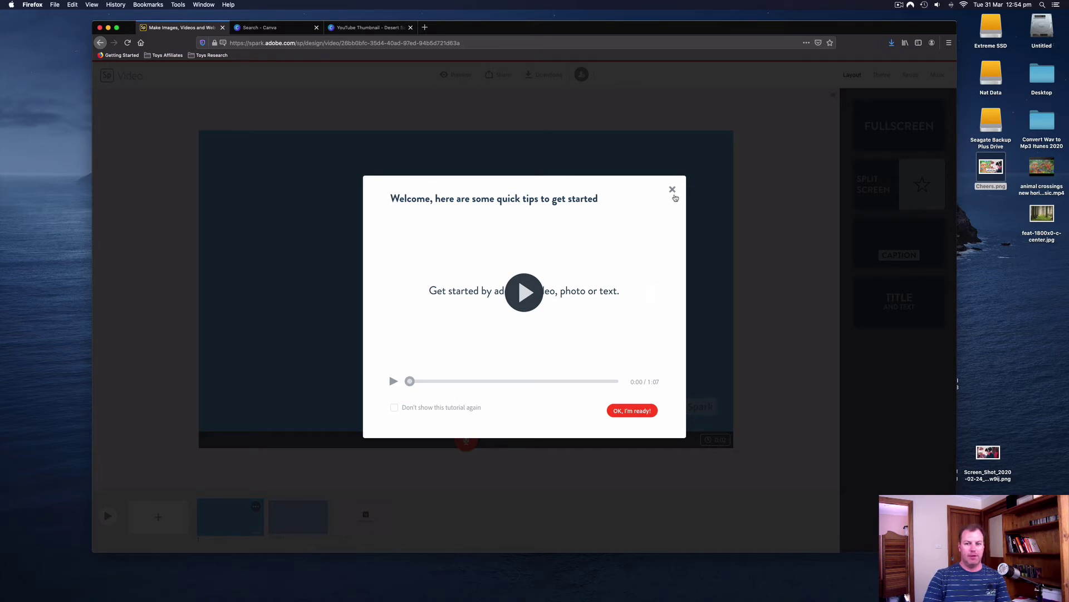
left_click(673, 190)
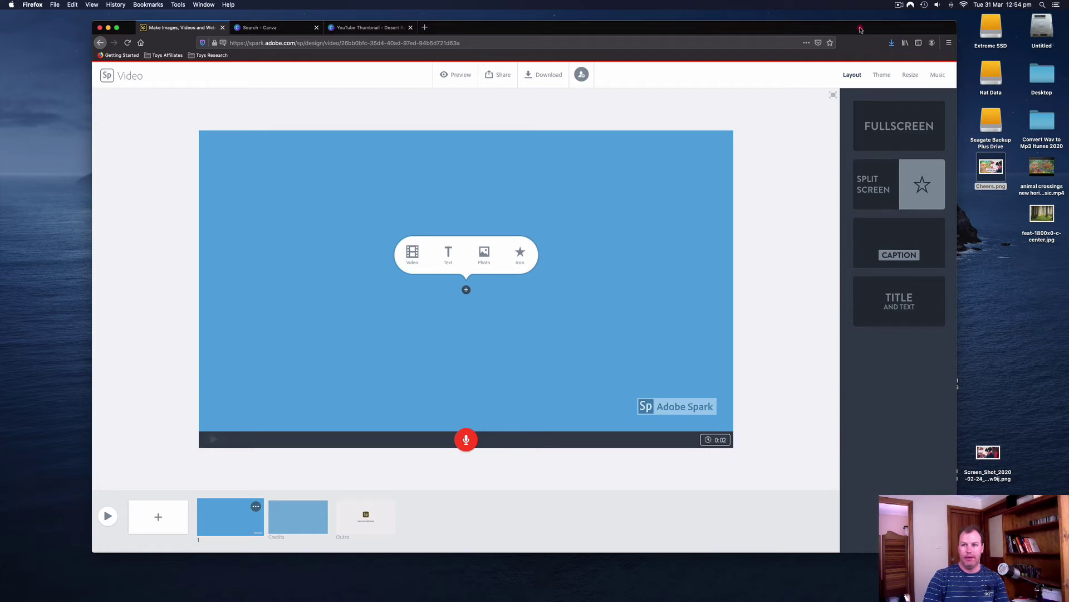
- Shift the browser to reveal the desktop files and hide the Credits slide from the video
left_click_drag(862, 29, 808, 27)
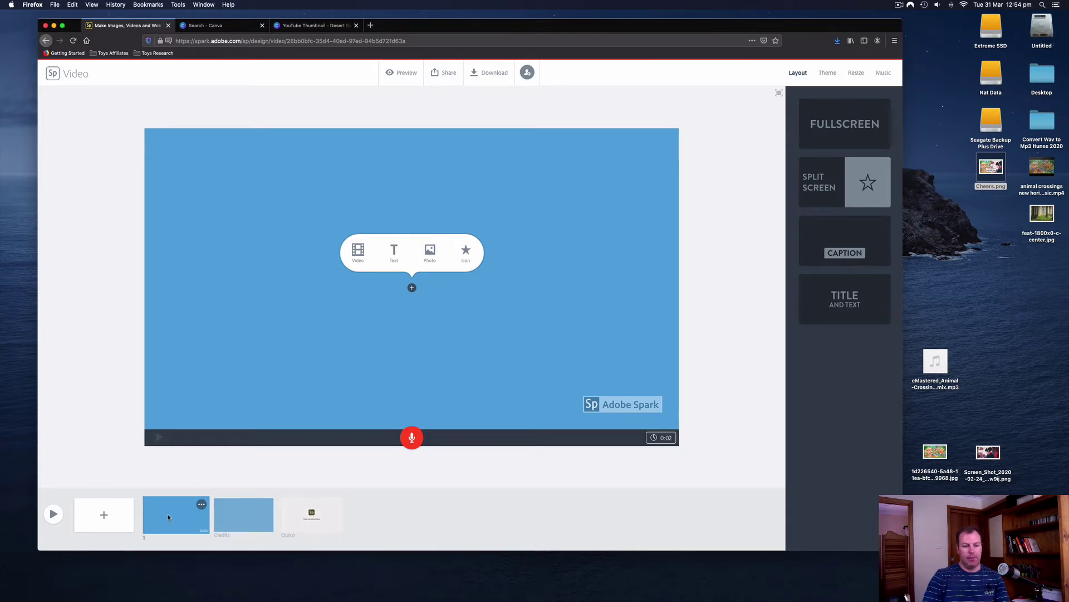
left_click(262, 504)
left_click(269, 504)
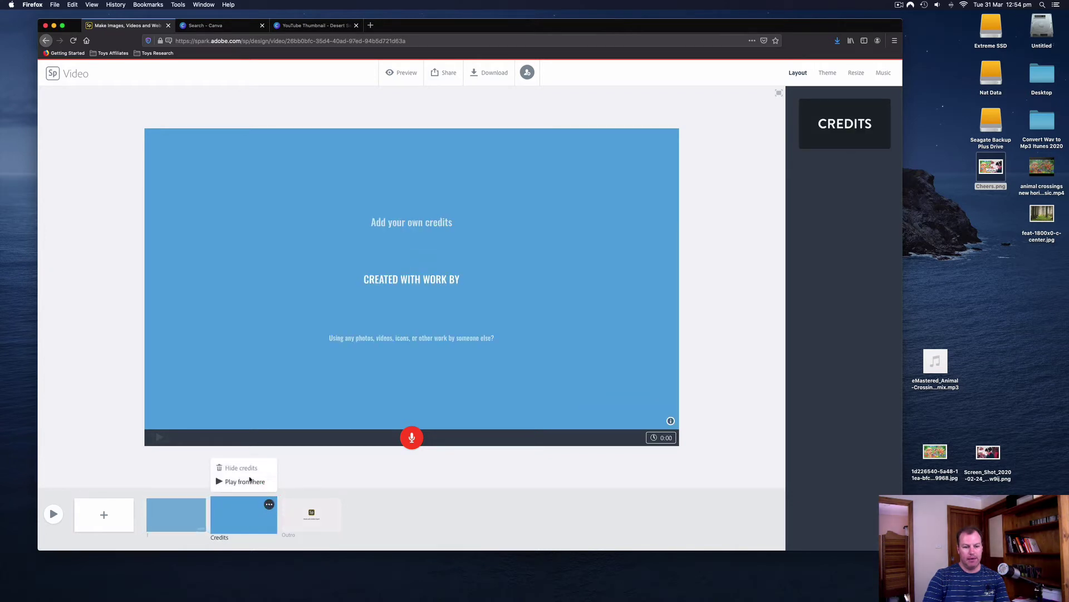
left_click(236, 469)
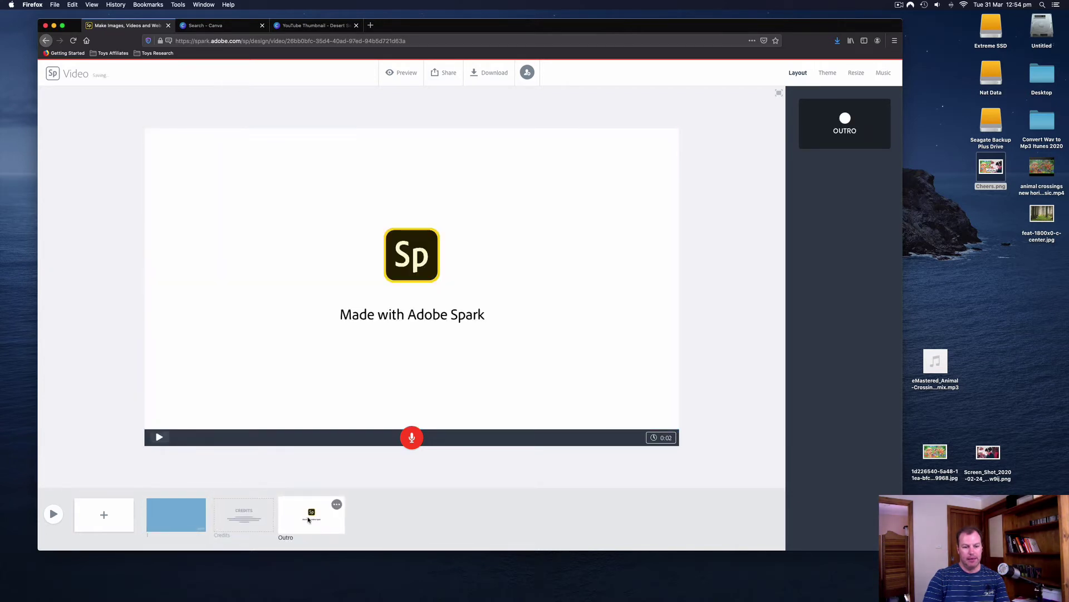
left_click(337, 504)
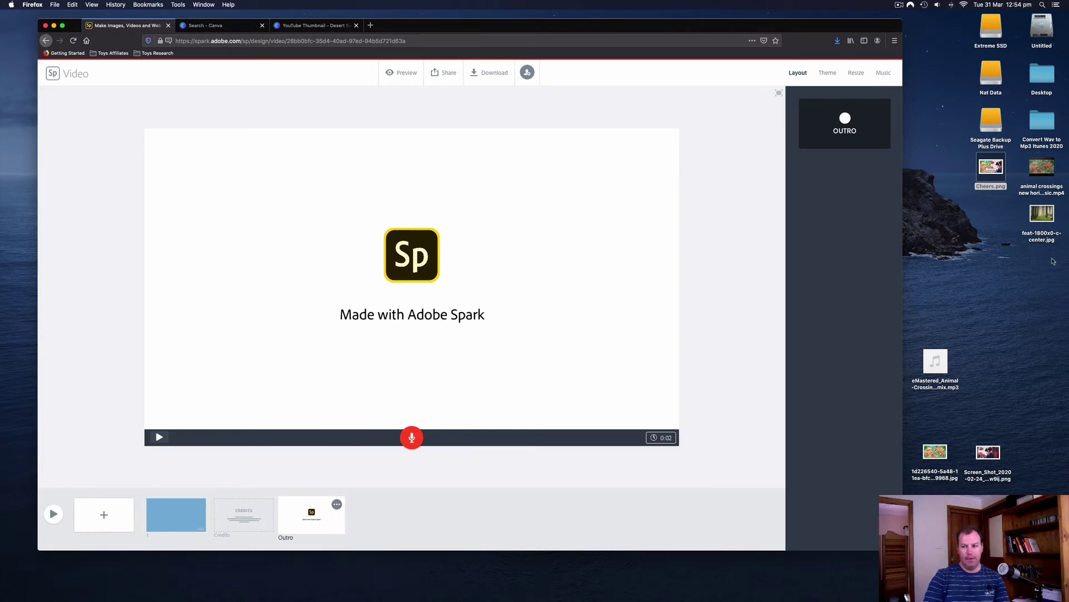
left_click_drag(992, 167, 1003, 271)
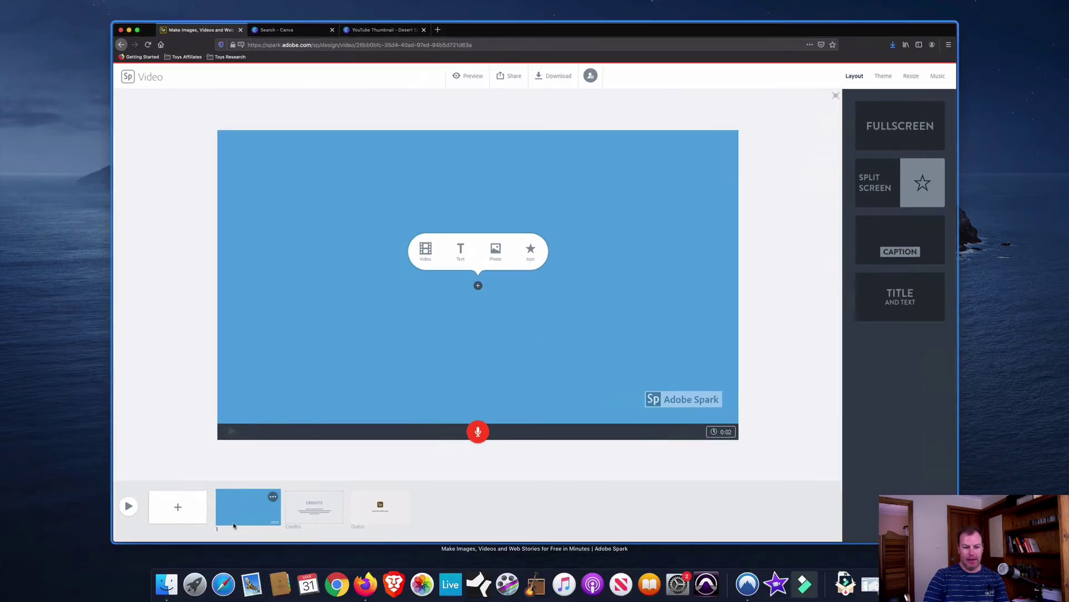
- Put Cheers.png on slide 1 and set its duration to 0:30
left_click_drag(1004, 270, 300, 321)
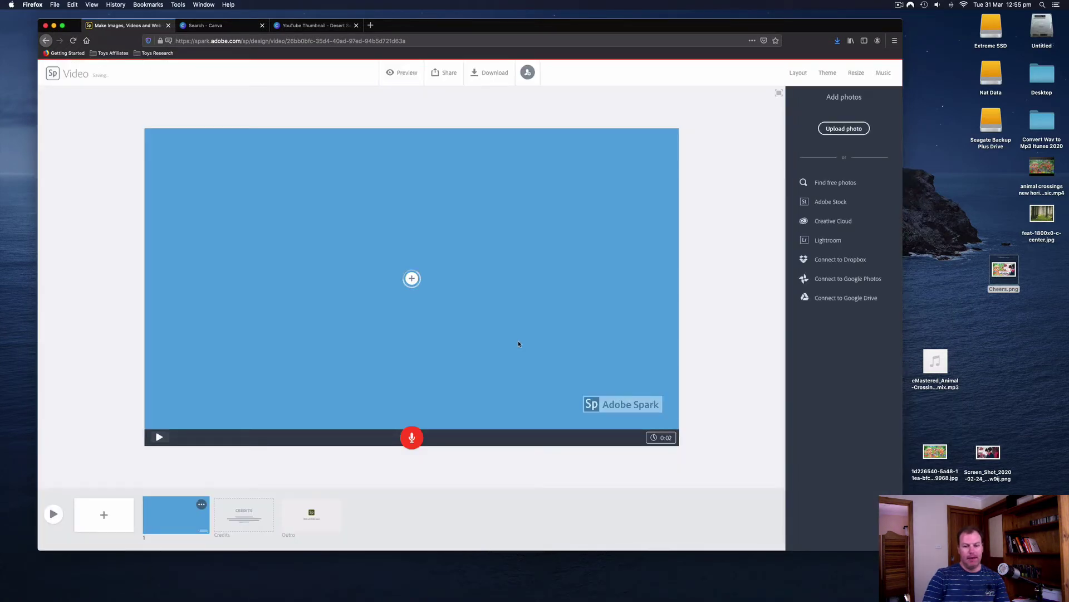
left_click(665, 439)
left_click_drag(591, 423, 694, 421)
- Reposition the MP3 icon on the desktop and preview the track with Quick Look
left_click(1004, 303)
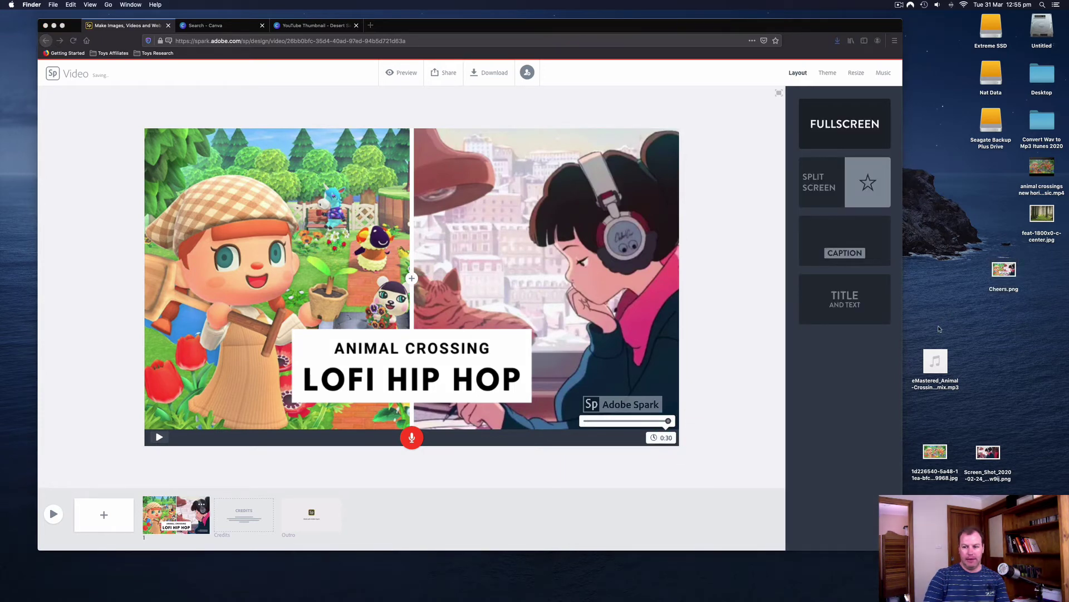
left_click_drag(936, 361, 986, 319)
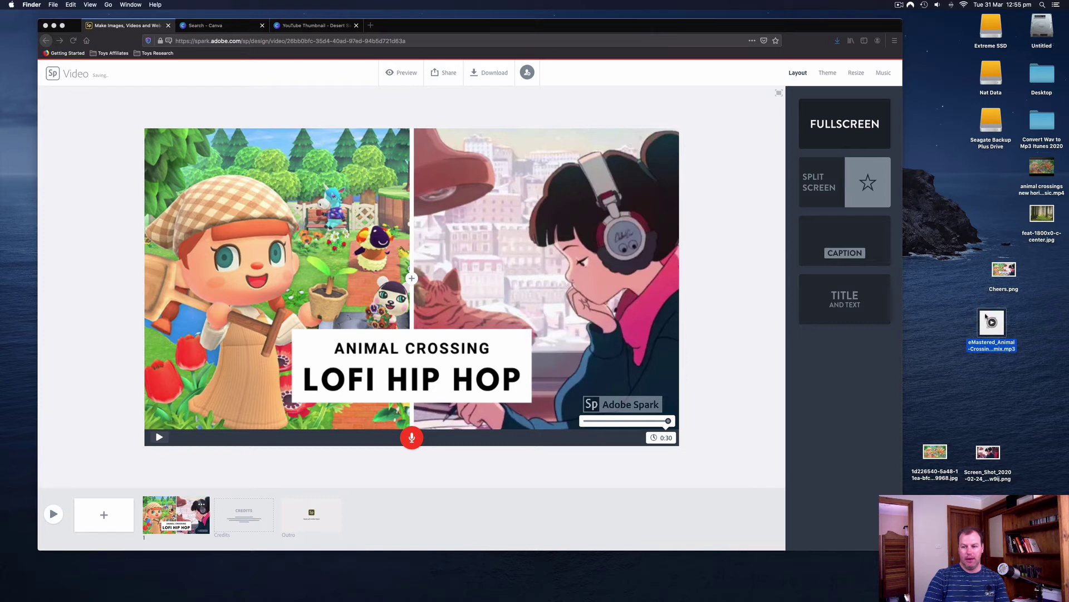
right_click(985, 314)
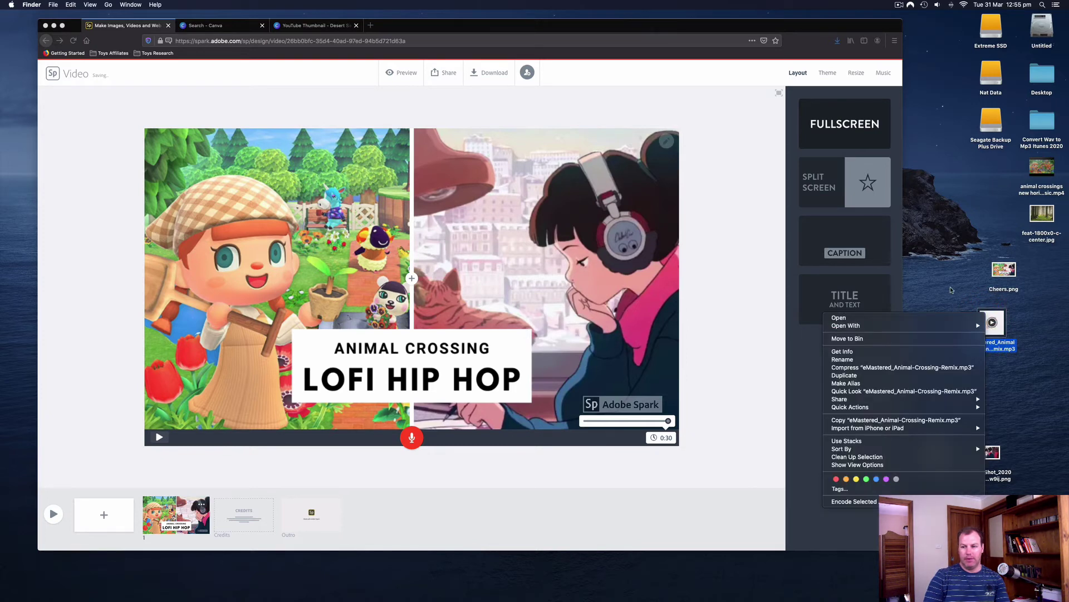
left_click(984, 317)
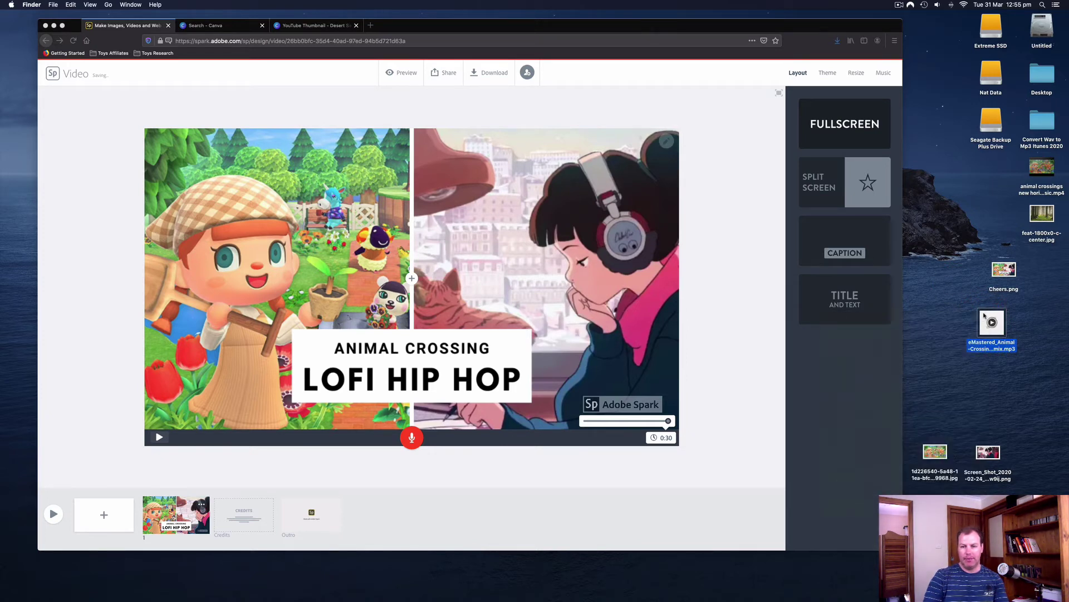
key("space")
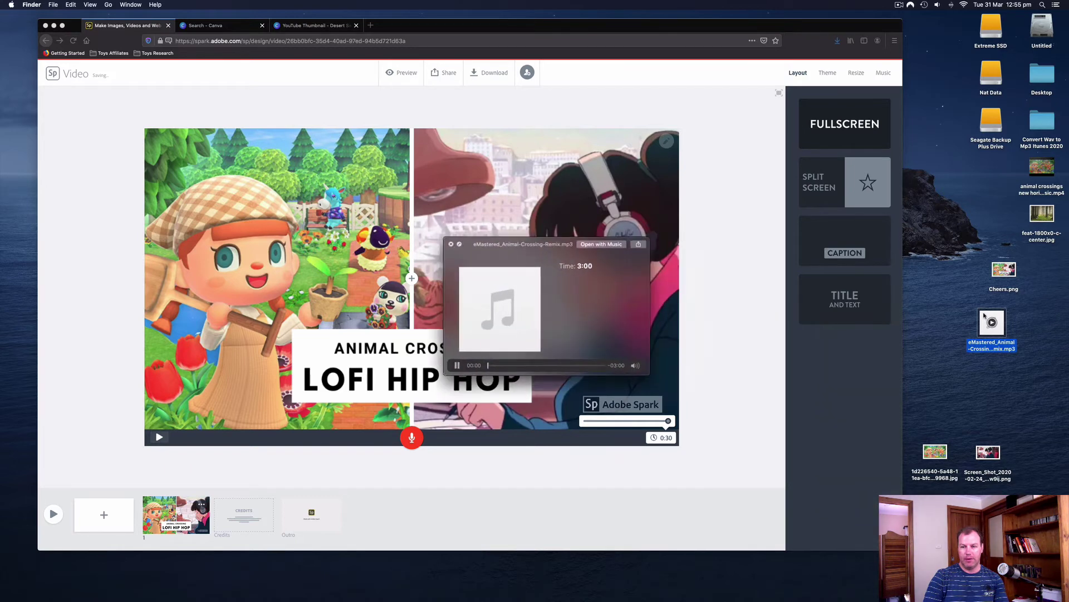
key("space")
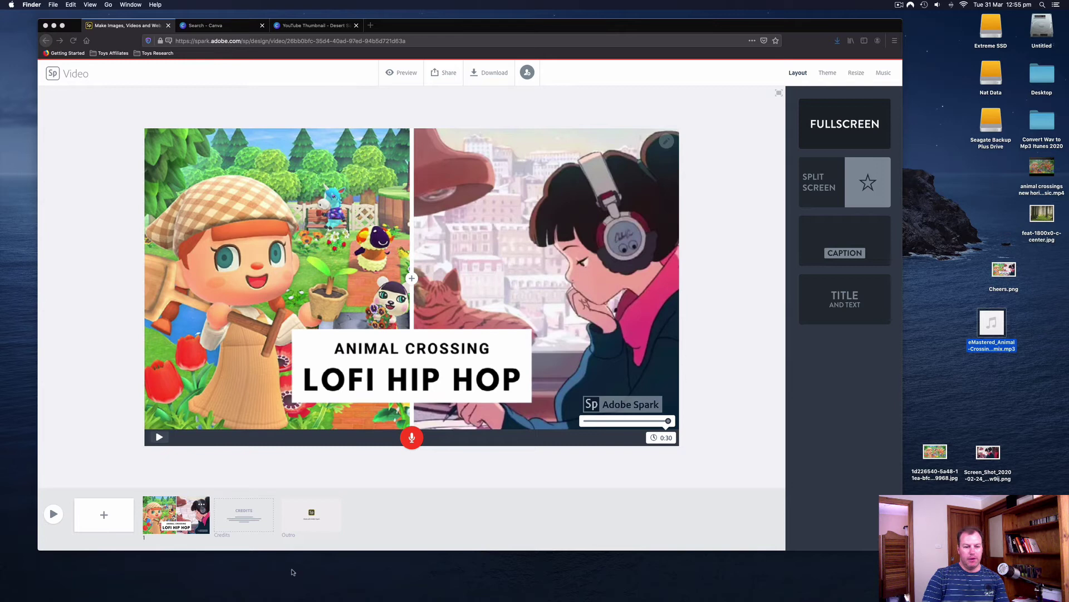
- Add blank slides until the video has six slides
left_click(104, 516)
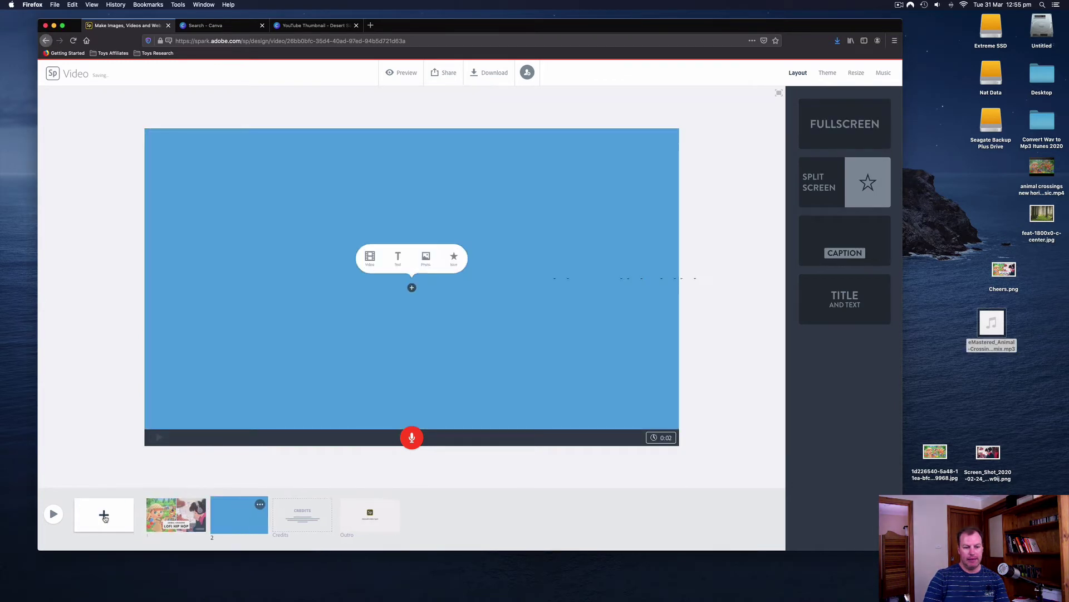
left_click(104, 515)
left_click(105, 515)
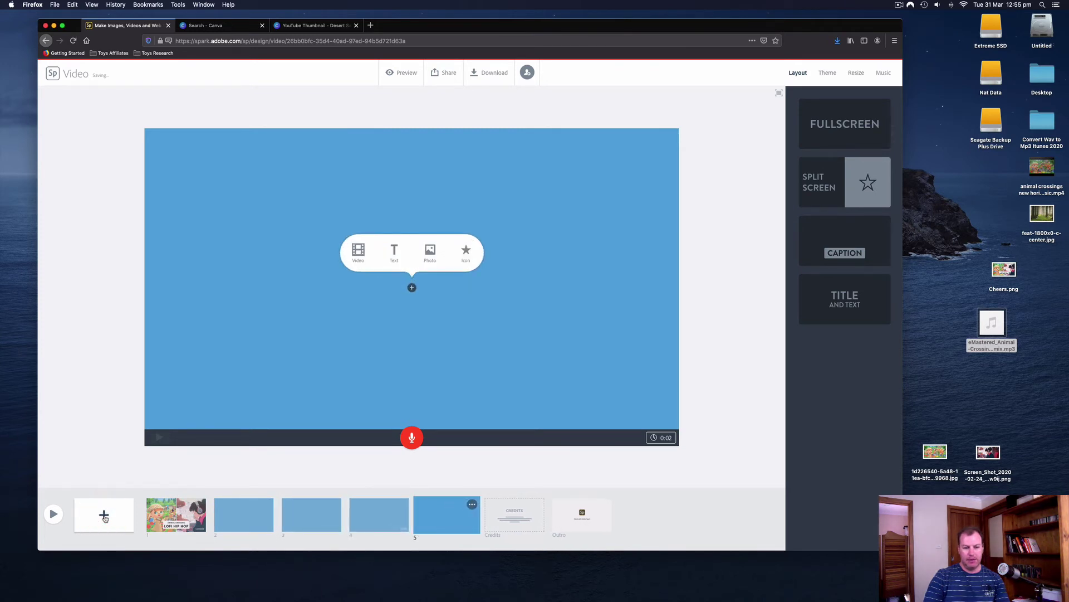
left_click(104, 516)
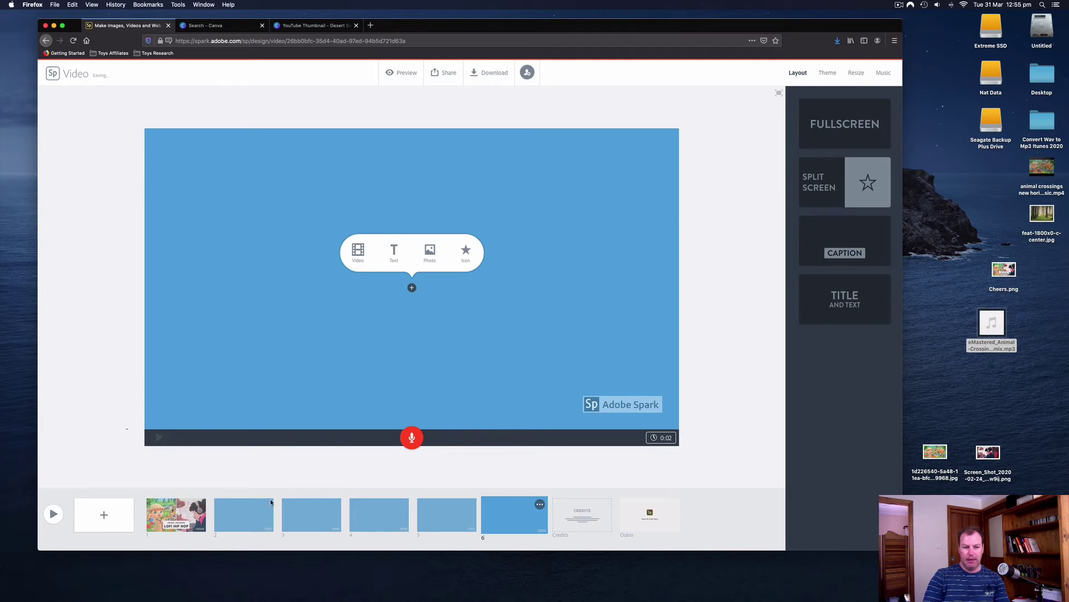
- Place the Cheers.png LOFI HIP HOP thumbnail on slides 2, 3, 4, 5 and 6
left_click(244, 514)
left_click_drag(1003, 269, 432, 262)
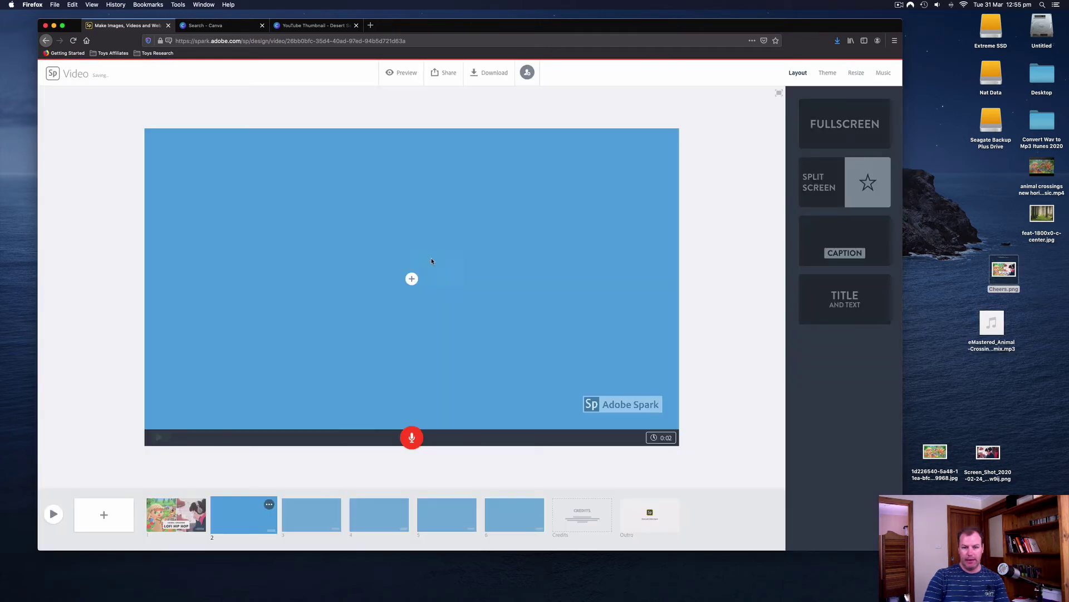
left_click(309, 516)
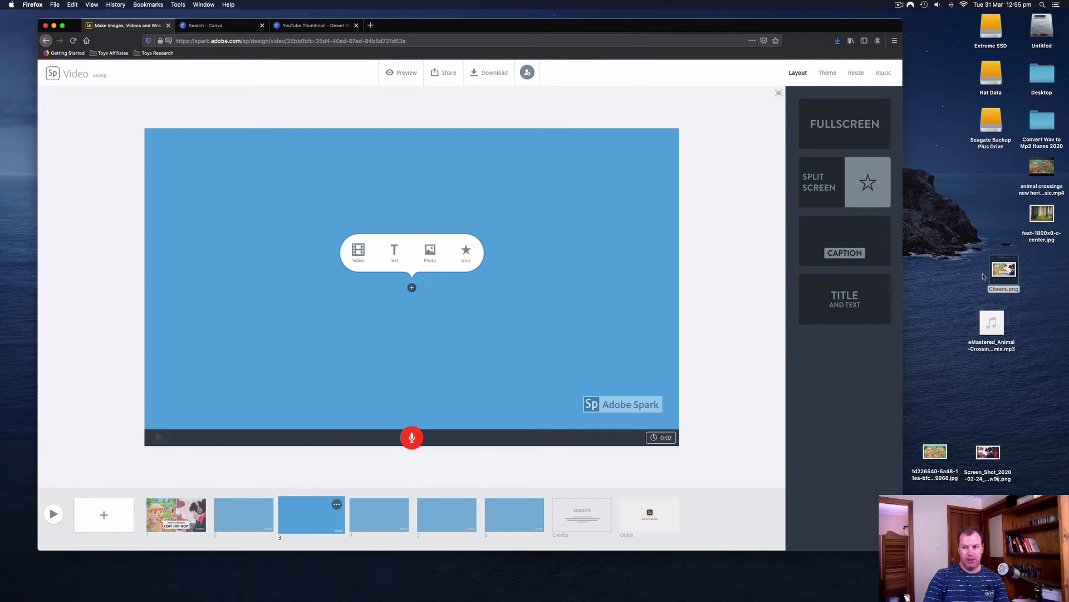
left_click_drag(1004, 270, 467, 289)
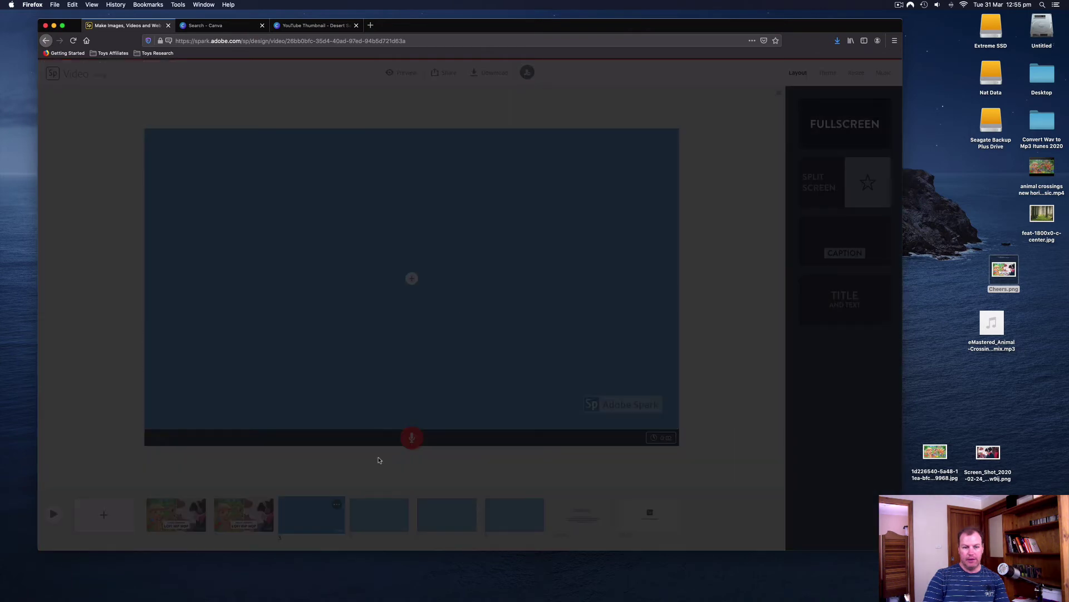
left_click_drag(379, 459, 377, 459)
left_click(378, 513)
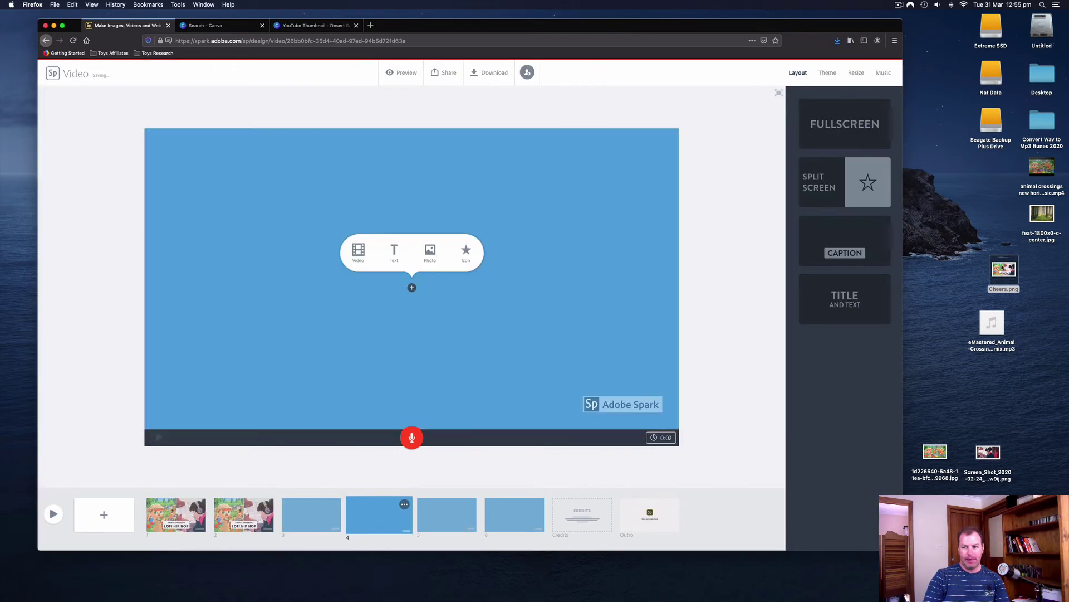
left_click_drag(1004, 269, 495, 326)
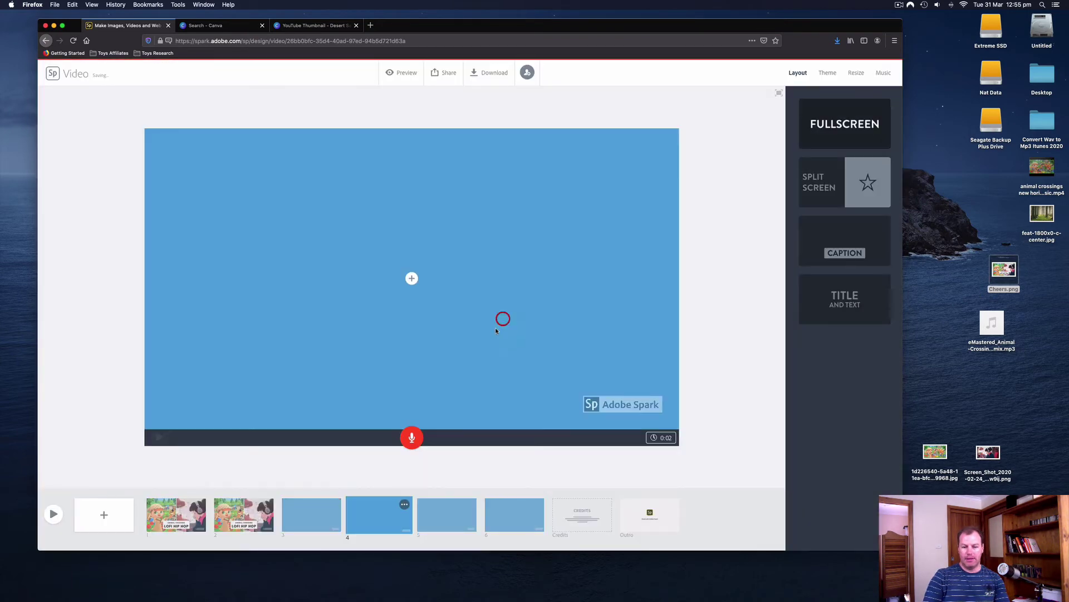
left_click(455, 520)
left_click_drag(1003, 270, 478, 501)
left_click(504, 514)
left_click_drag(1003, 270, 572, 267)
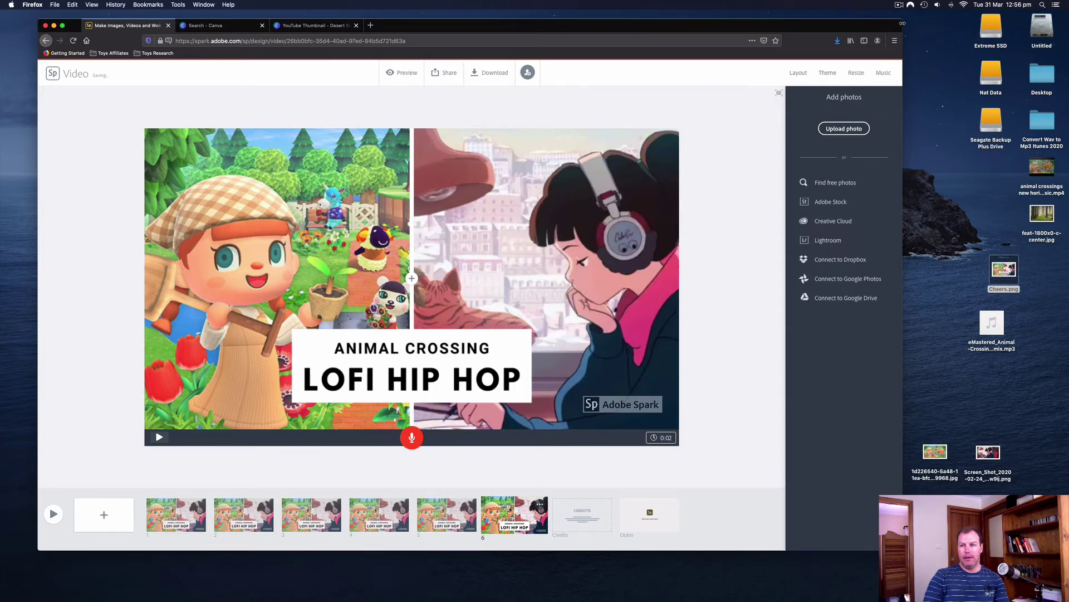
- Enlarge and shift the browser window and move the mp3 icon beside Cheers.png
left_click_drag(903, 18, 970, 11)
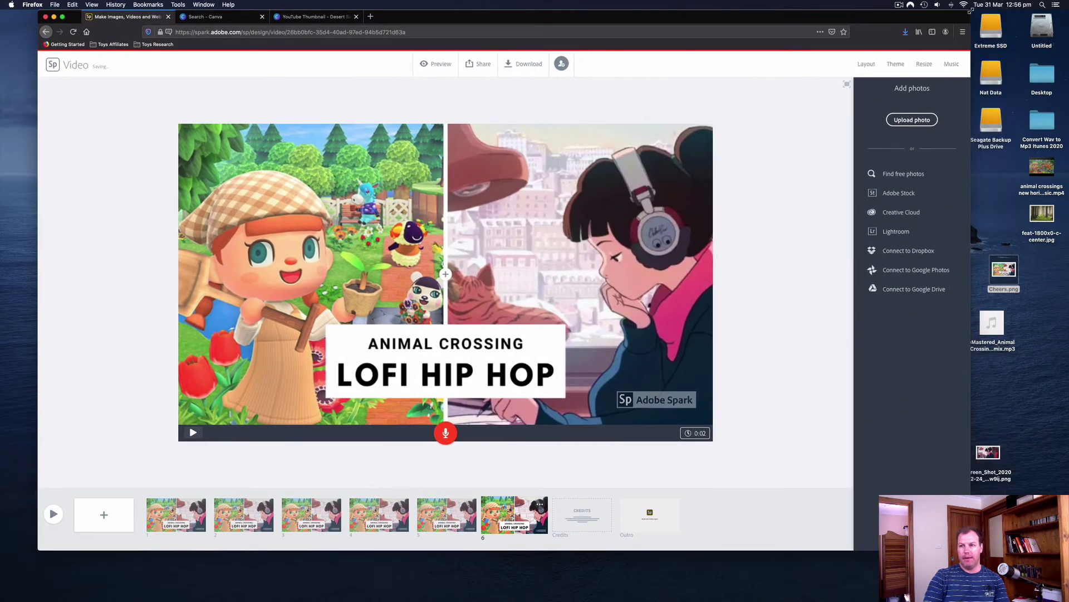
left_click_drag(992, 322, 1043, 274)
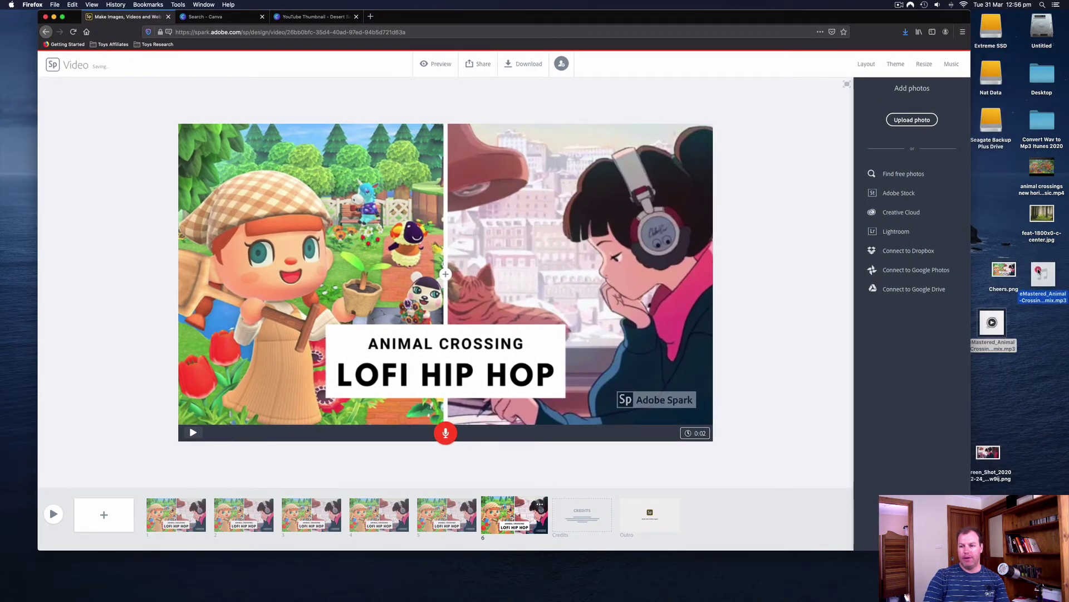
left_click_drag(900, 20, 938, 21)
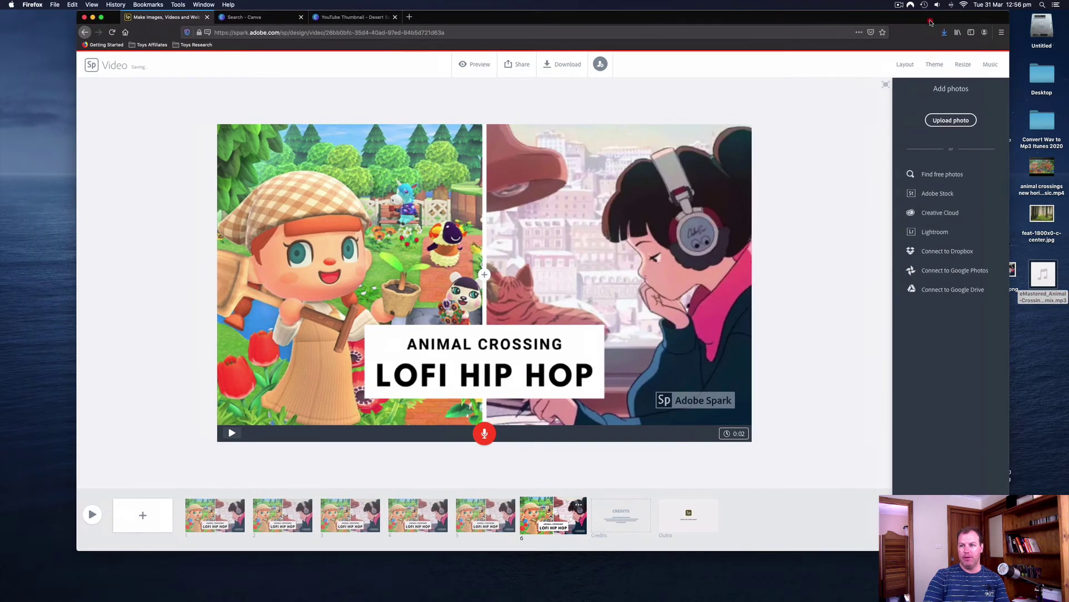
- Add eMastered_Animal-Crossing-Remix.mp3 from the Desktop as a My Songs music track
left_click(990, 64)
scroll(939, 166, "up", 5)
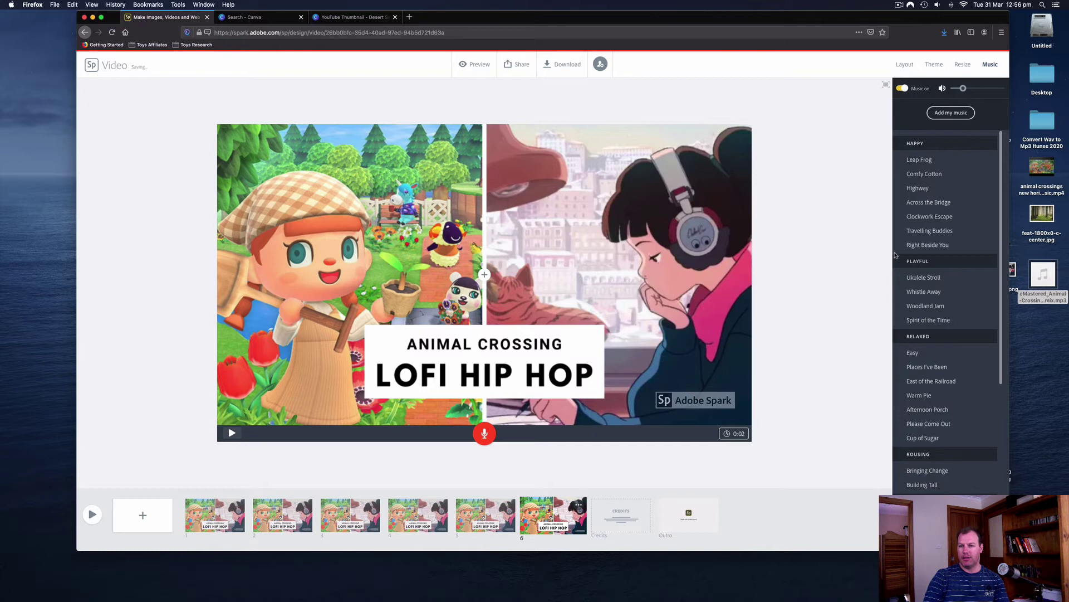
left_click(945, 113)
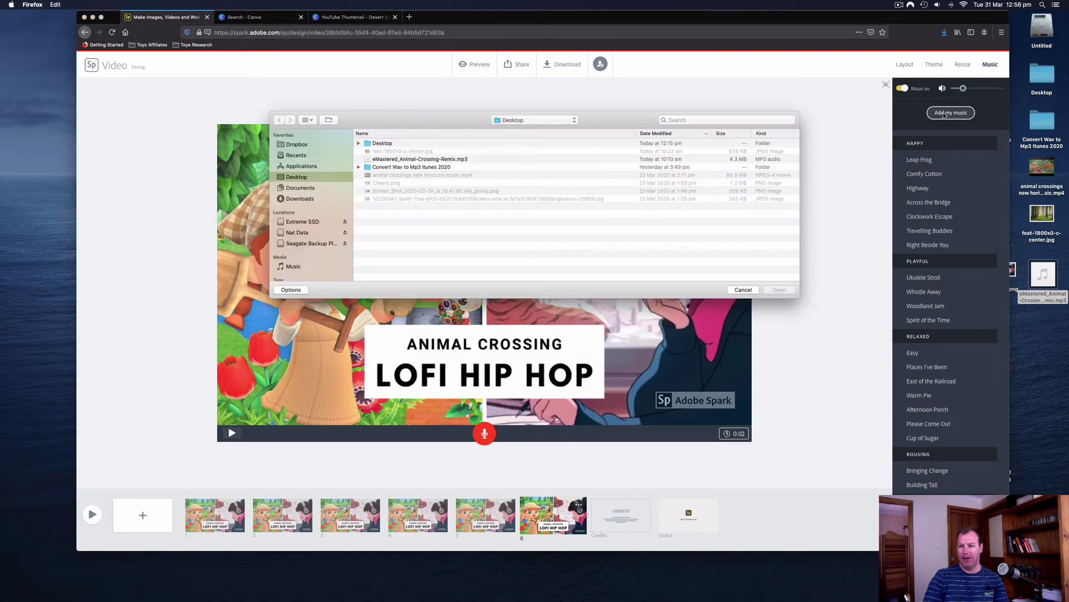
left_click(415, 160)
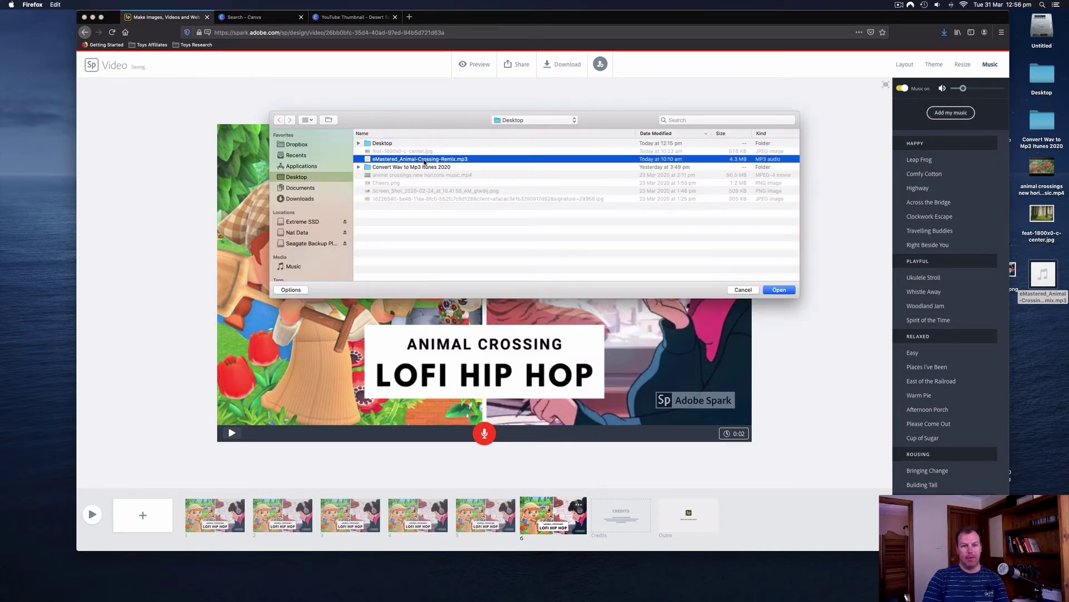
left_click(779, 289)
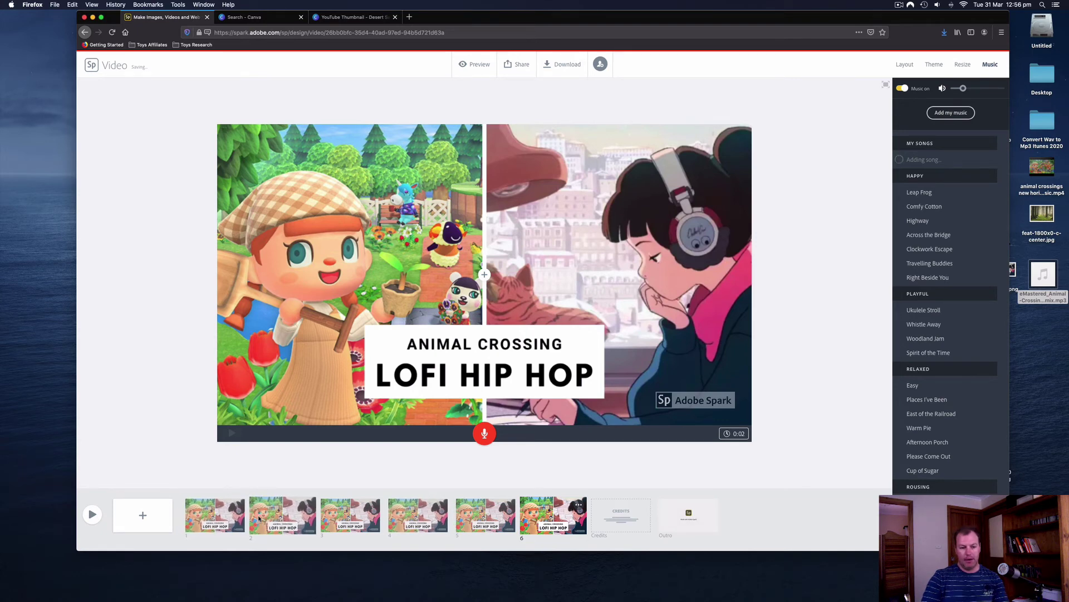
- Extend slides 2 and 3 to 30 seconds each
left_click(282, 516)
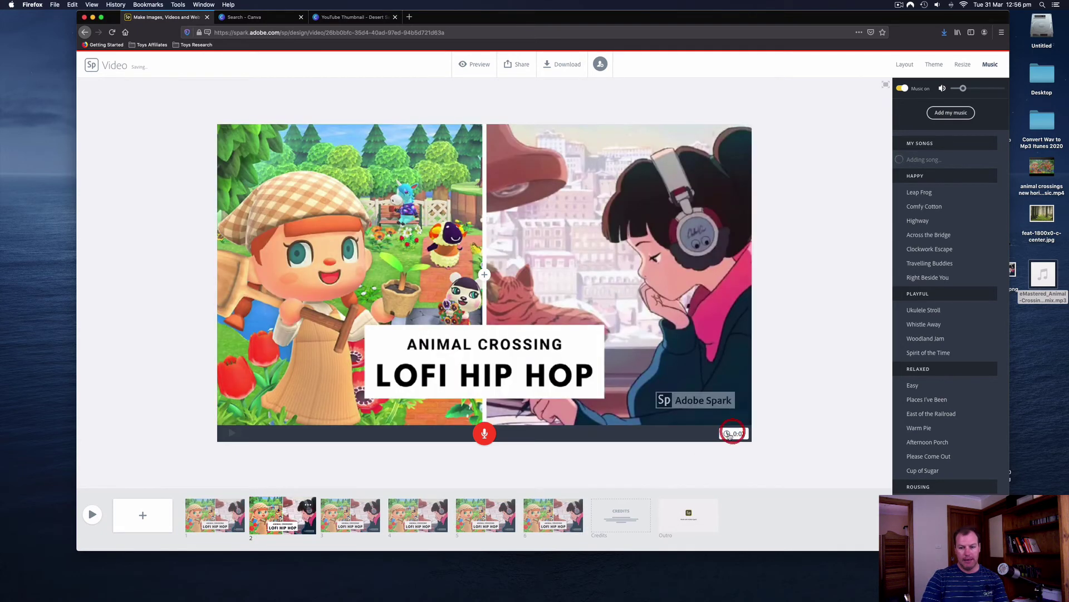
left_click(740, 433)
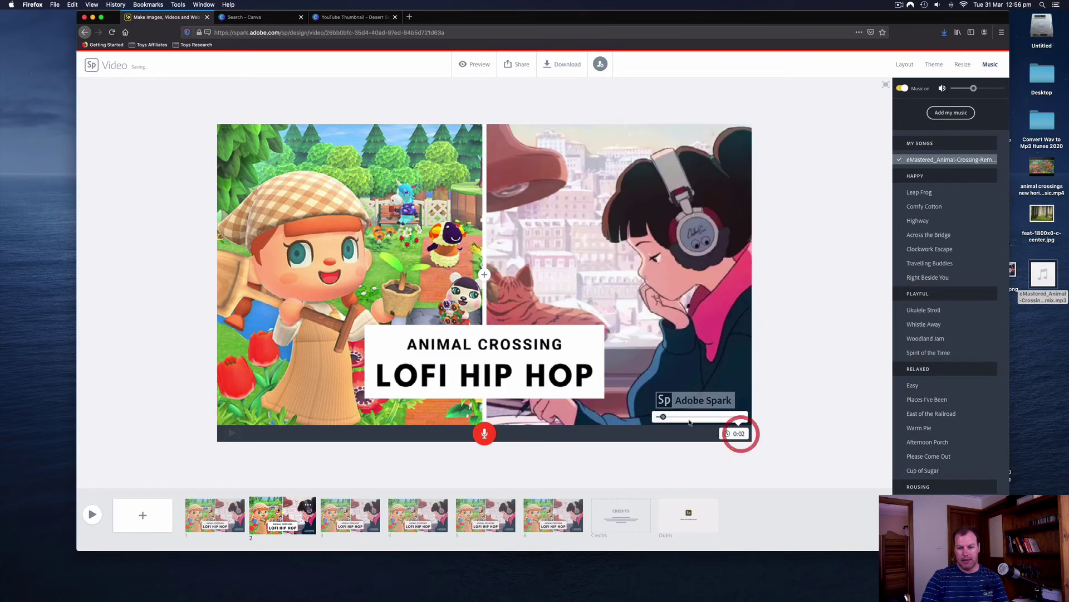
left_click_drag(662, 417, 763, 419)
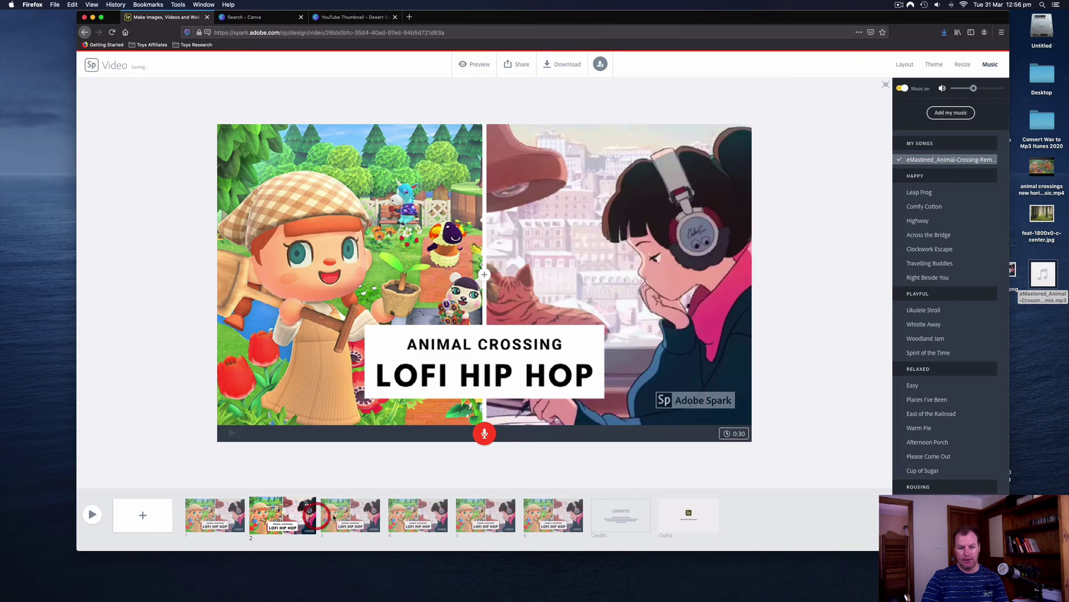
key("Right")
left_click(734, 433)
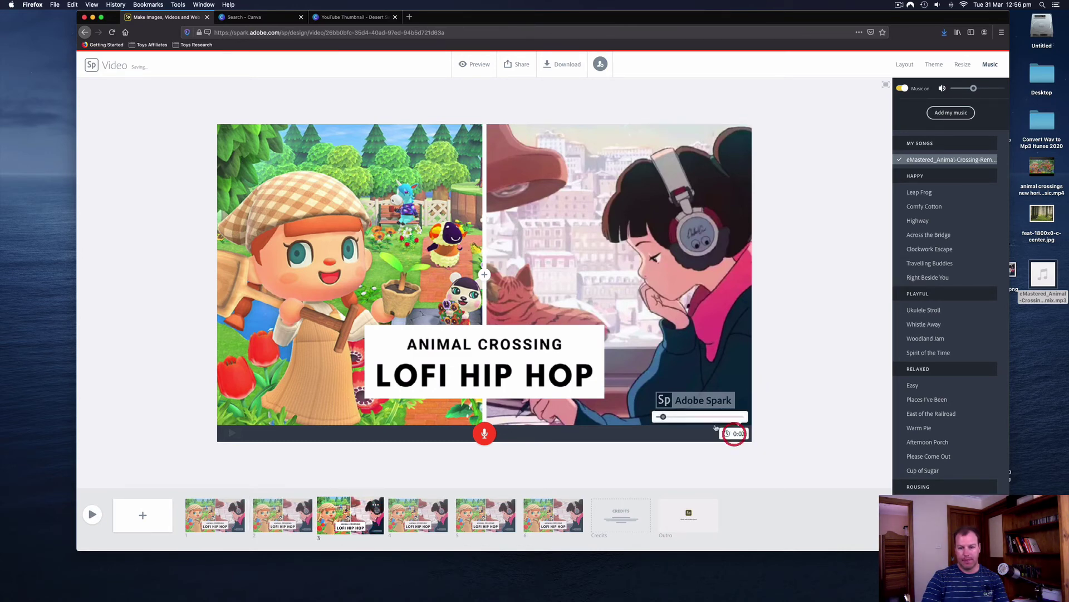
left_click_drag(674, 417, 774, 417)
- Set slides 4, 5 and 6 to 30 seconds each
key("Right")
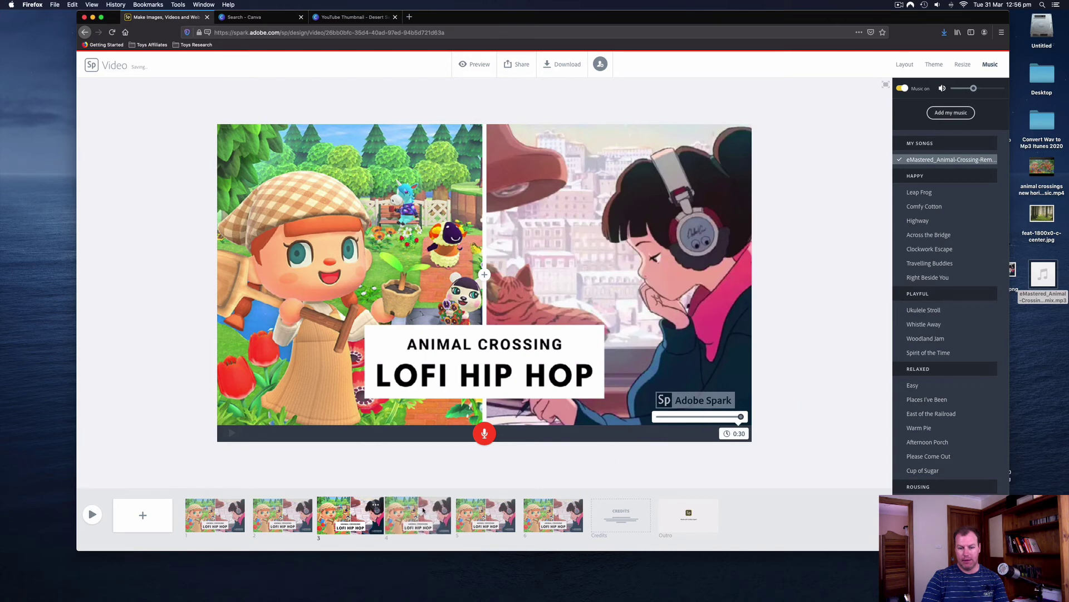
left_click(733, 433)
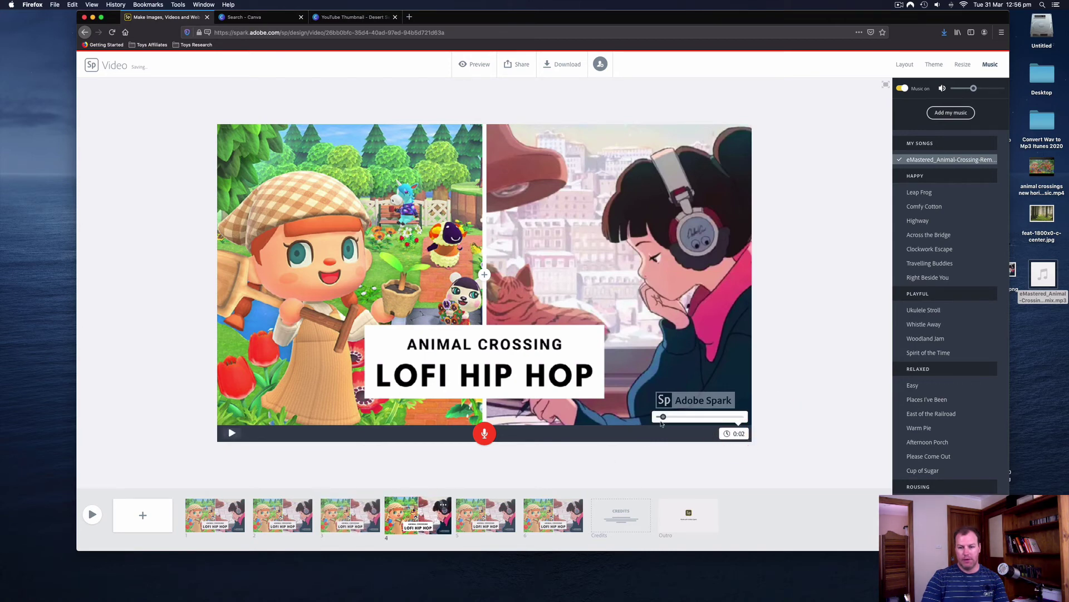
key("Right")
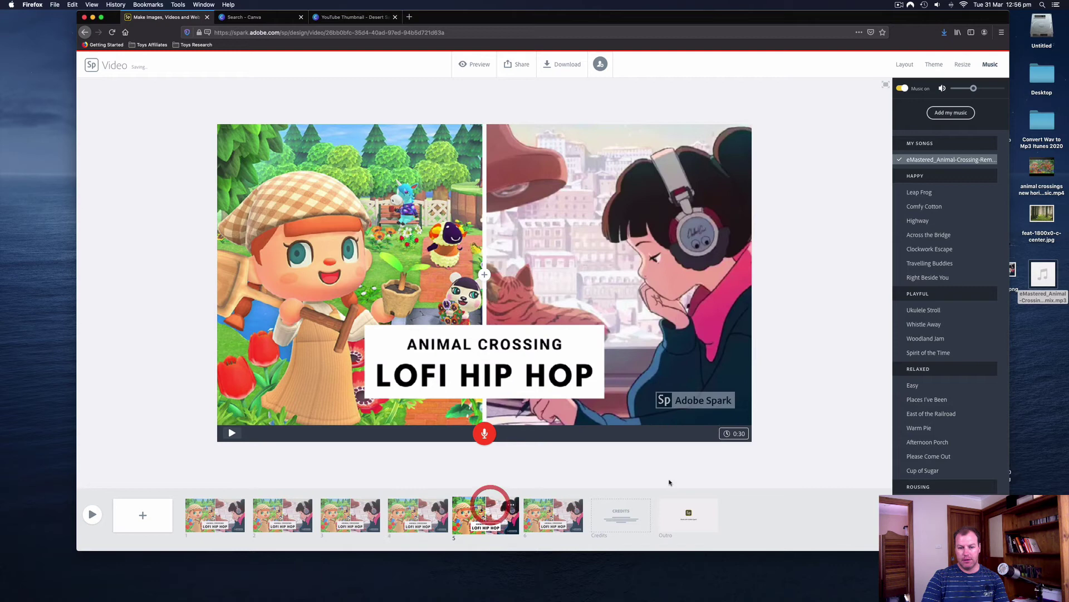
left_click(727, 433)
left_click(761, 418)
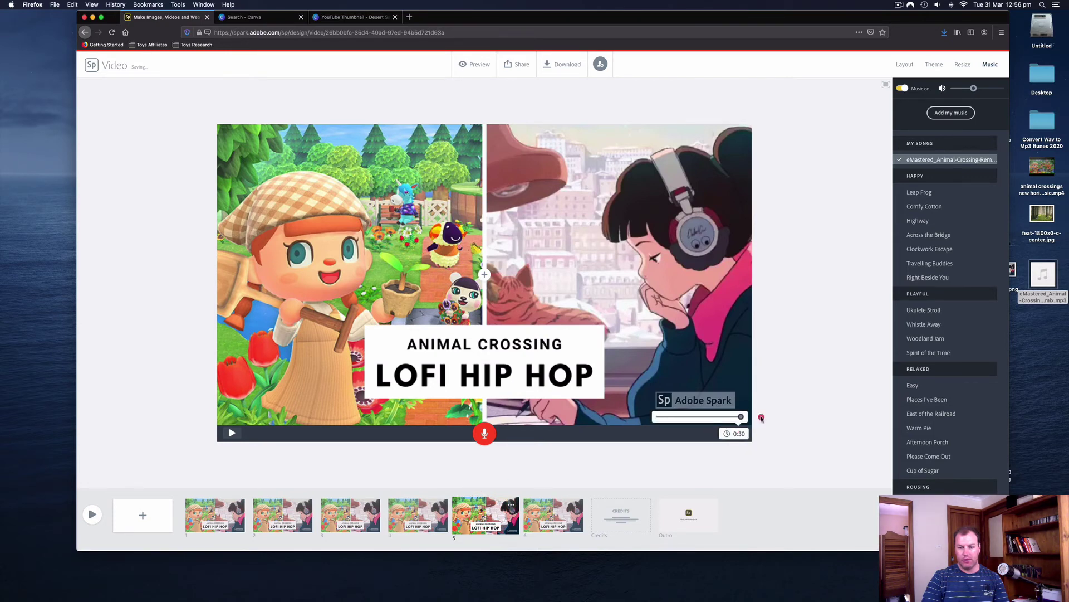
left_click(552, 507)
left_click(733, 433)
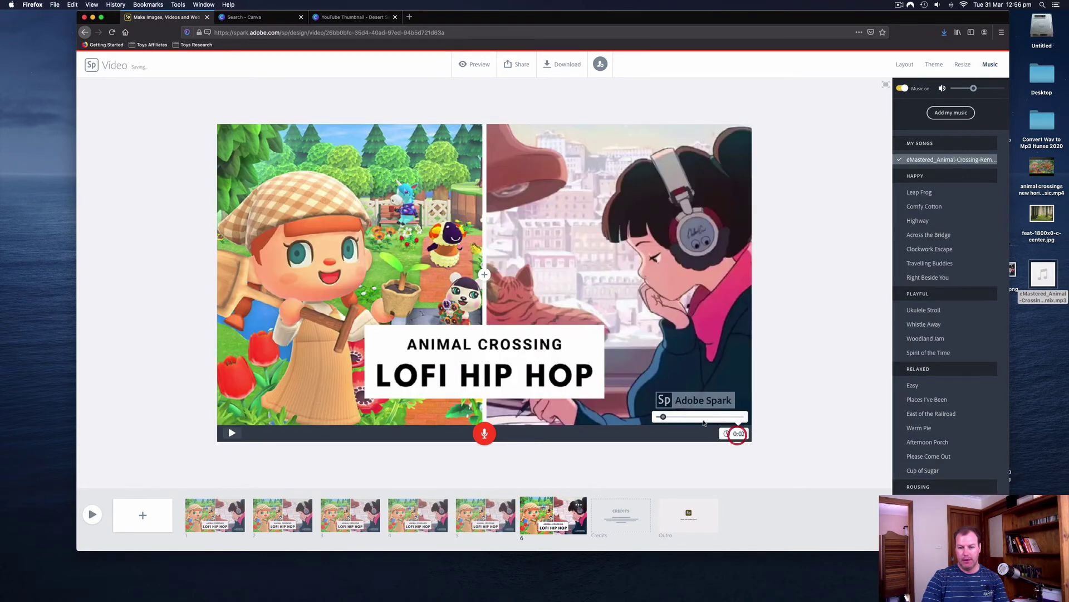
left_click(761, 416)
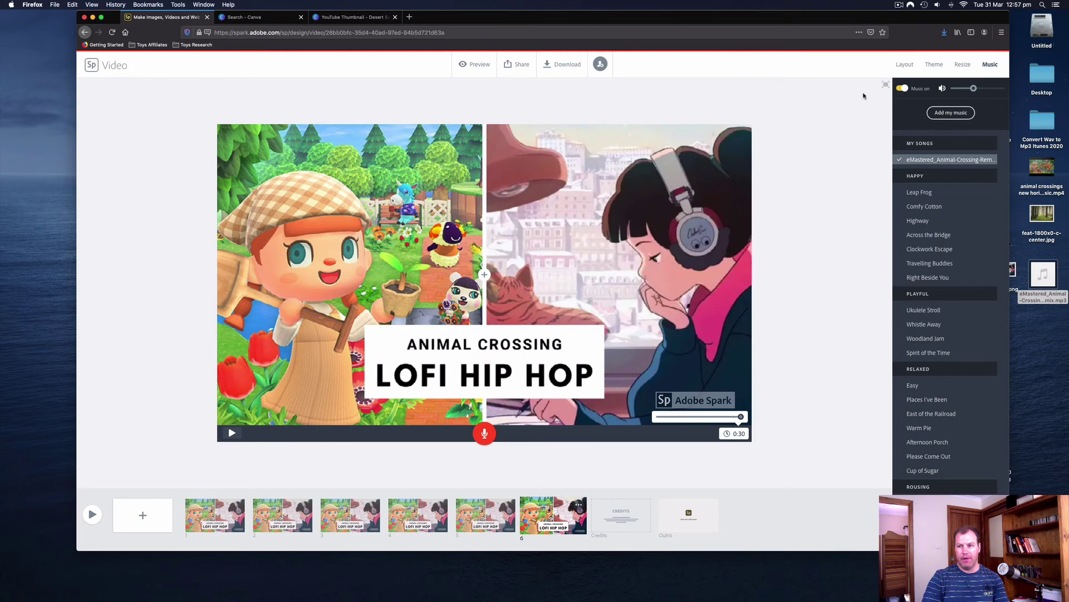
- Preview the video full screen, skip through to about 2:40, and pause near the end
left_click(473, 66)
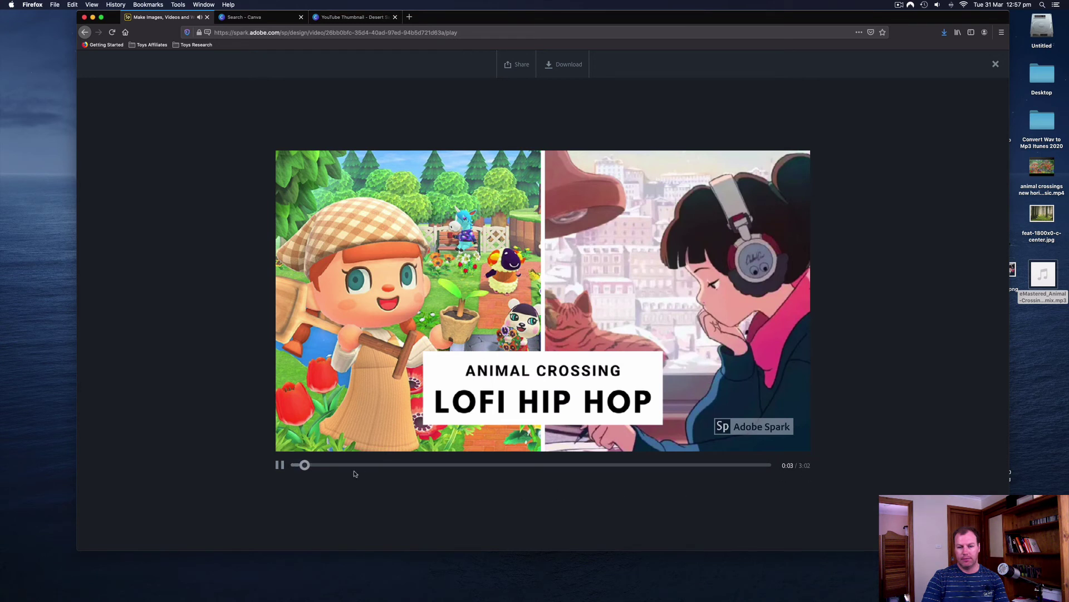
left_click(396, 465)
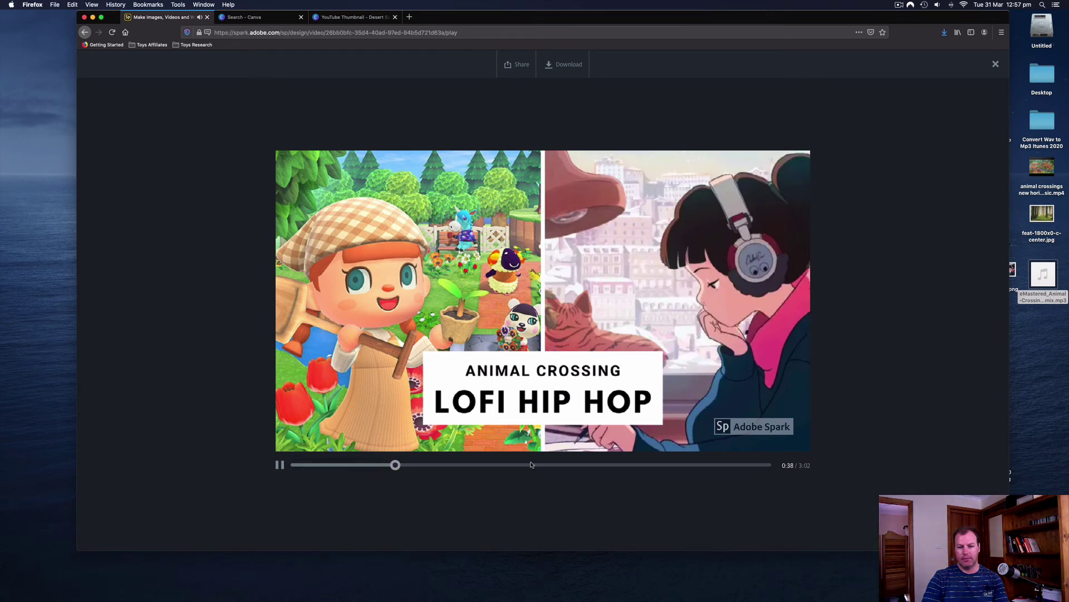
left_click(601, 465)
left_click(714, 465)
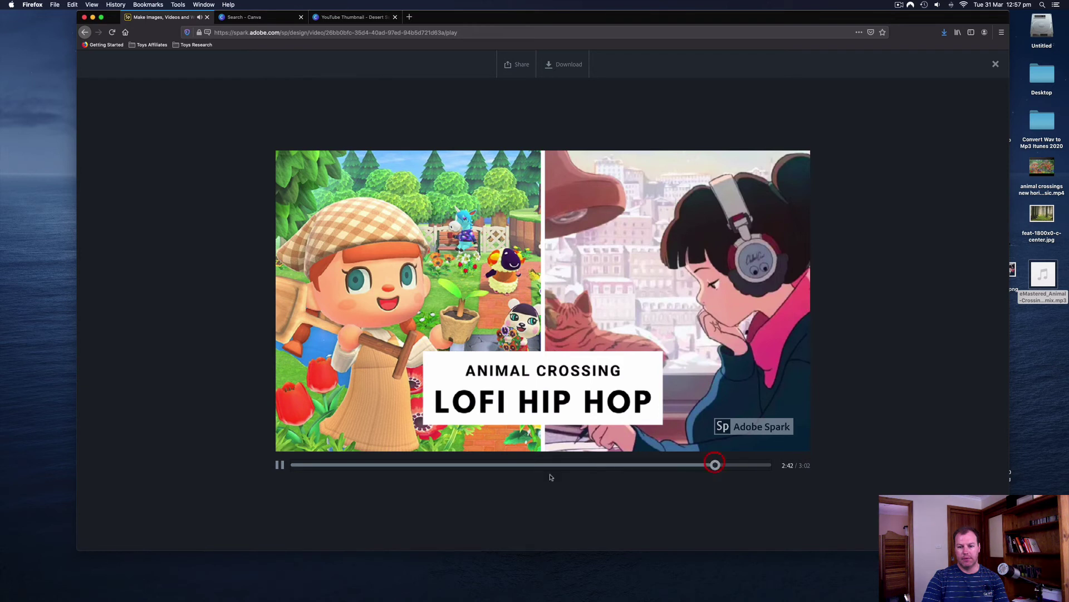
left_click(279, 465)
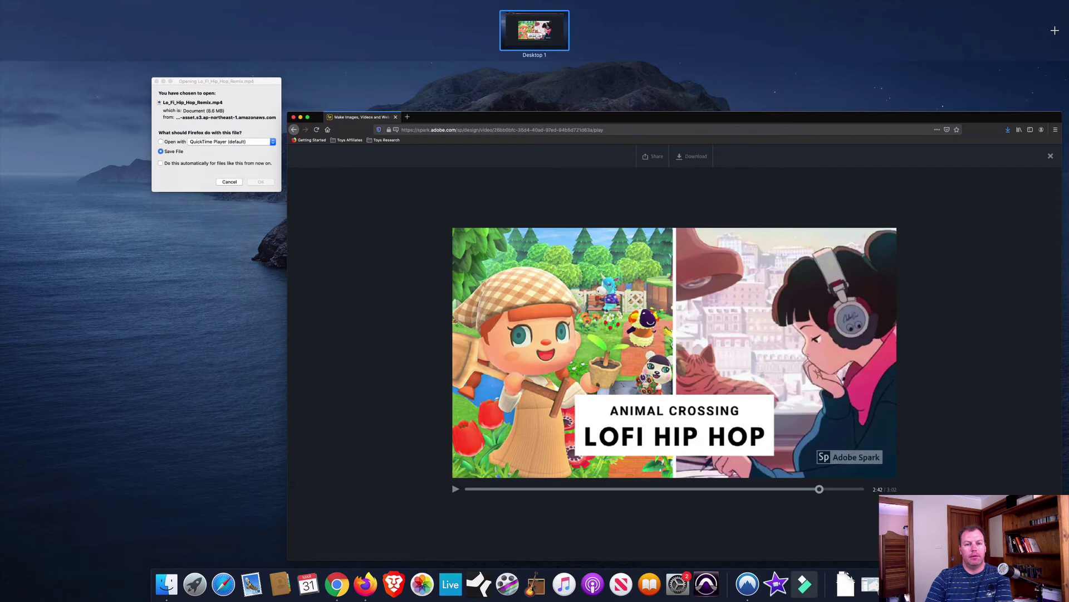
- Save Lo_Fi_Hip_Hop_Remix.mp4 and show it in the Finder Downloads folder
left_click(223, 188)
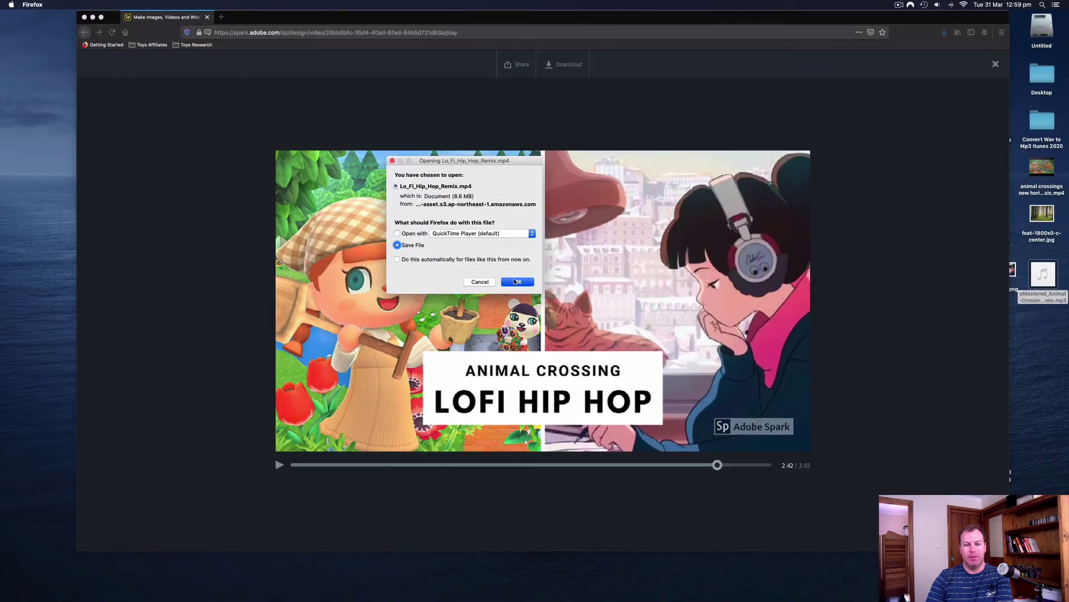
left_click(521, 284)
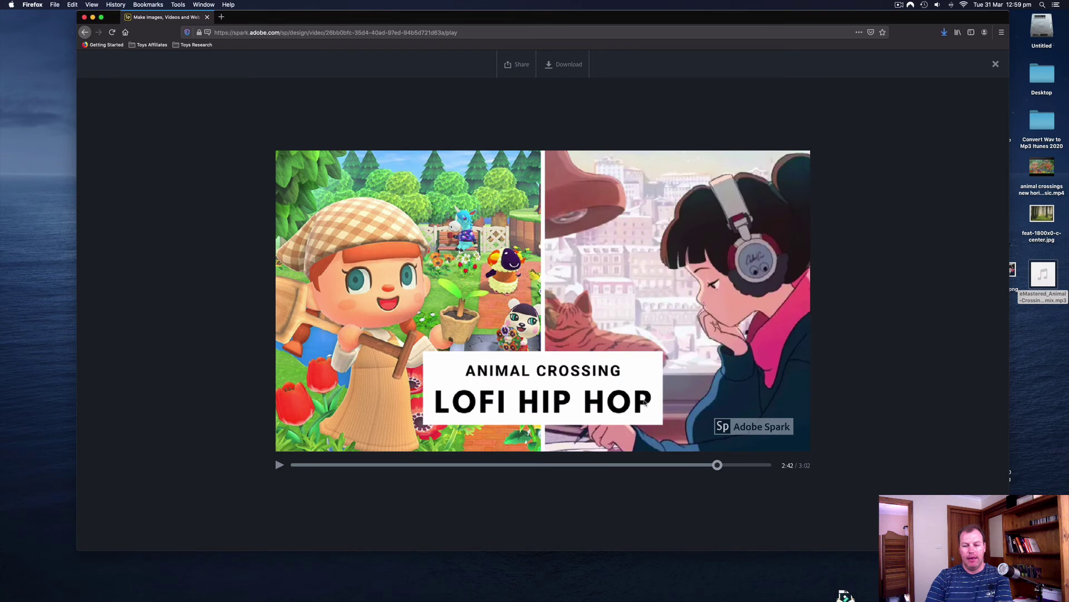
mouse_move(804, 594)
left_click(846, 592)
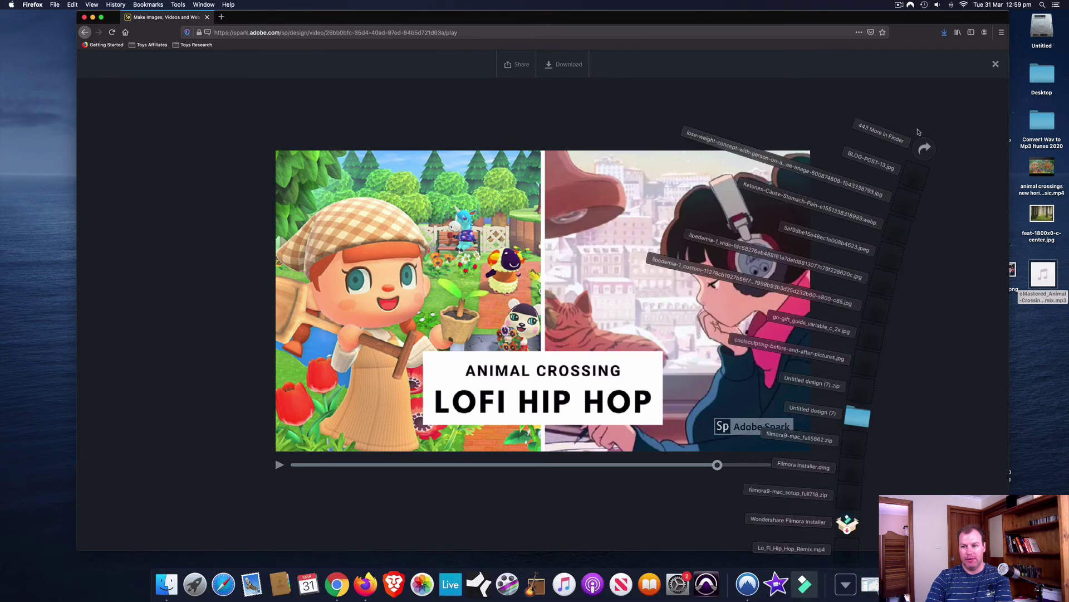
left_click(927, 140)
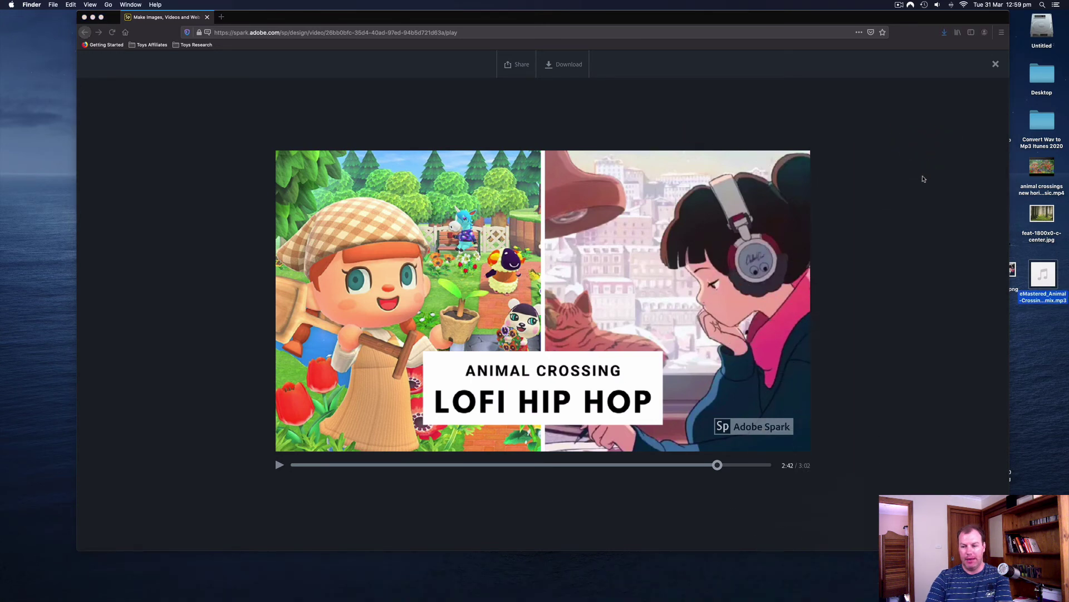
key("super+alt+l")
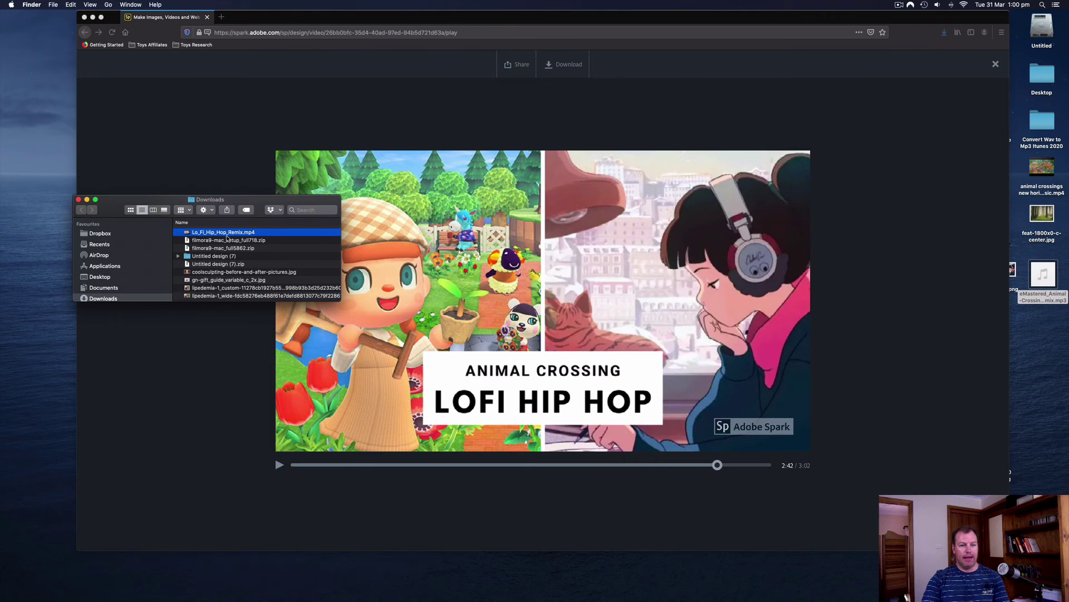
- Quick Look Lo_Fi_Hip_Hop_Remix.mp4 and mute its sound
key("space")
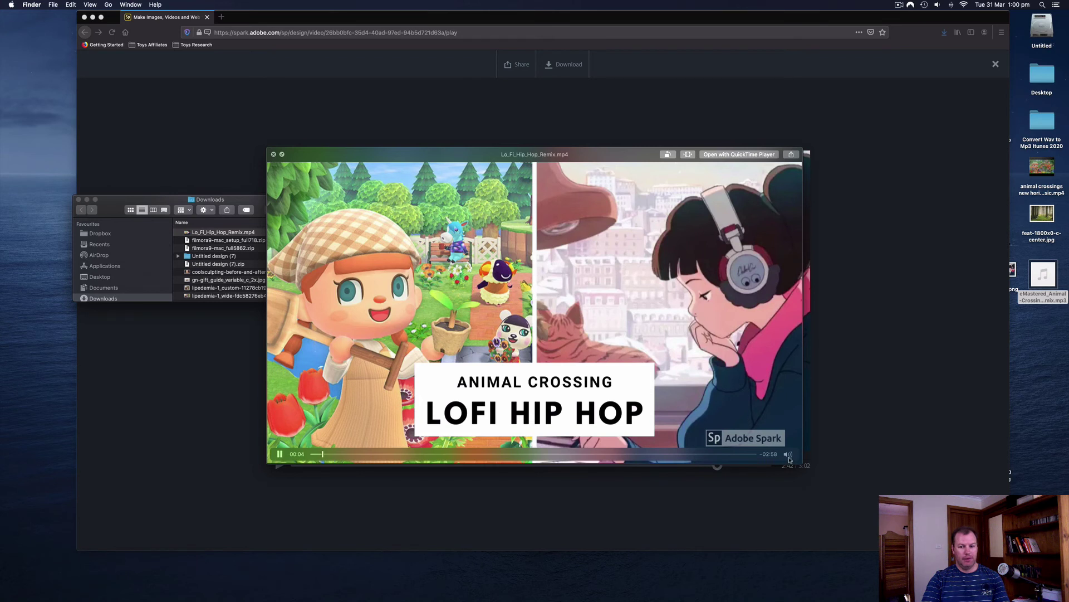
mouse_move(789, 454)
left_click_drag(788, 428, 788, 441)
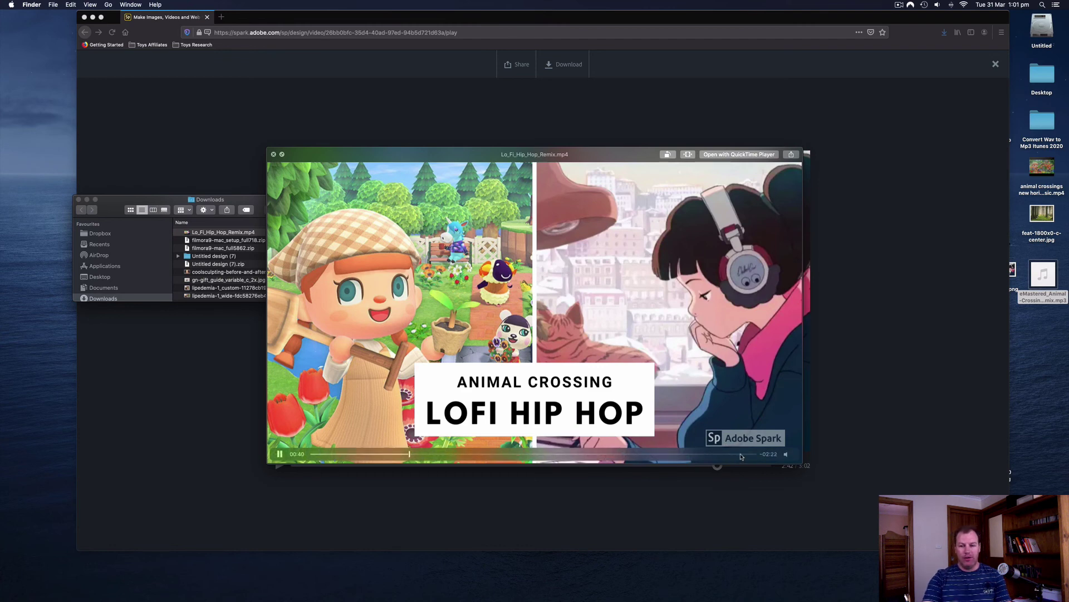
- Scrub the preview between the end card and opening title, pausing at the start
left_click(747, 454)
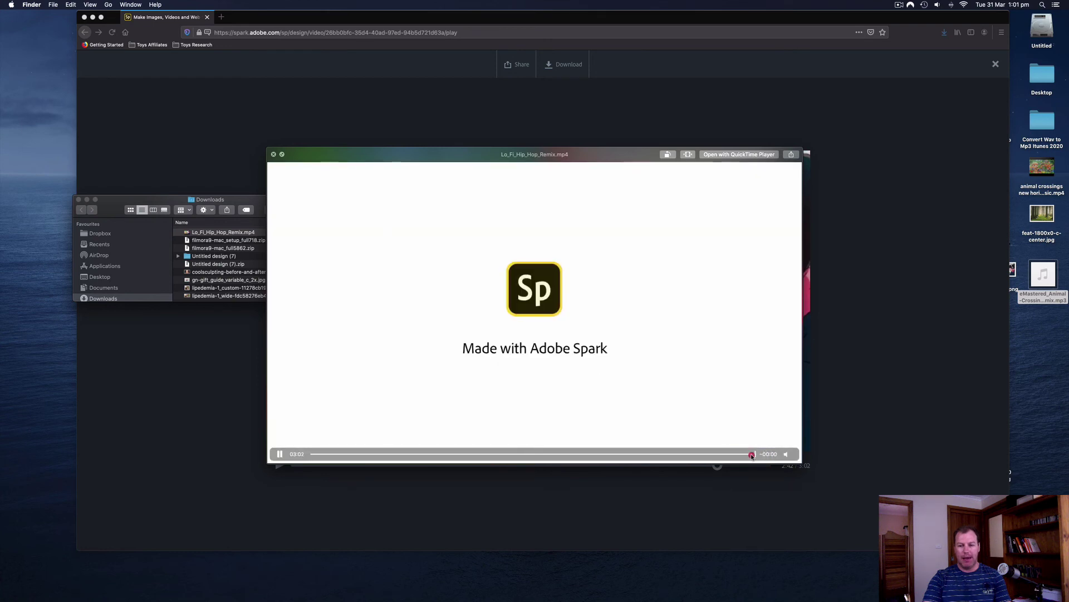
left_click(749, 455)
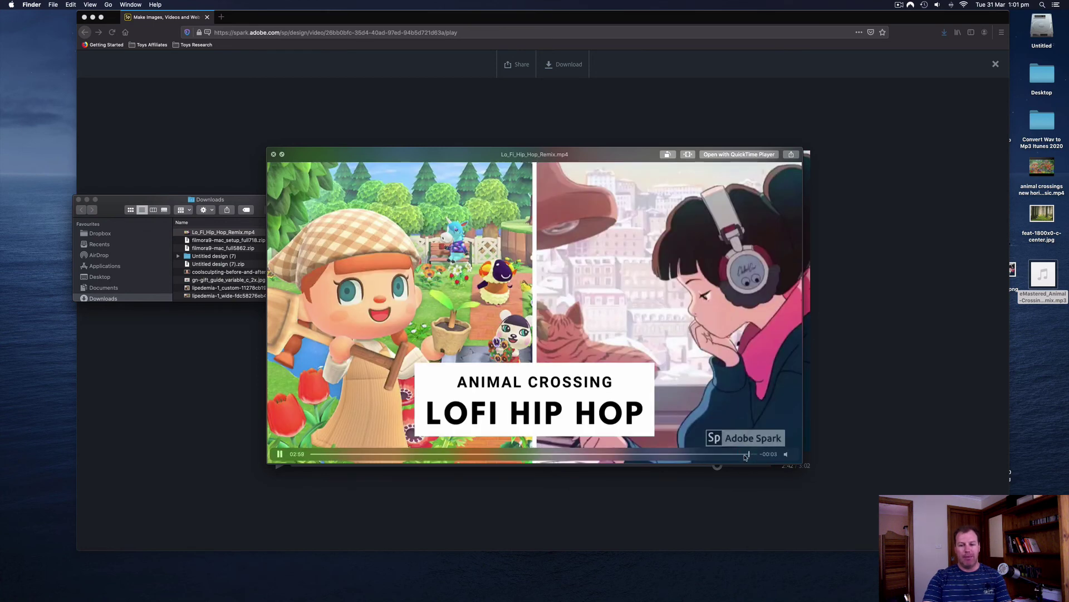
left_click(746, 454)
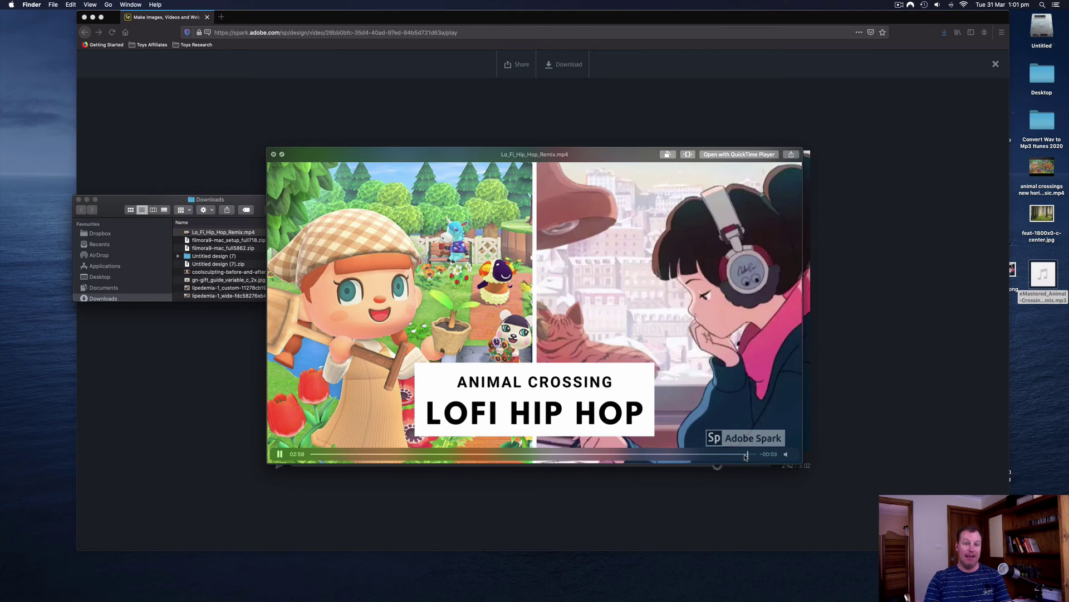
left_click(311, 455)
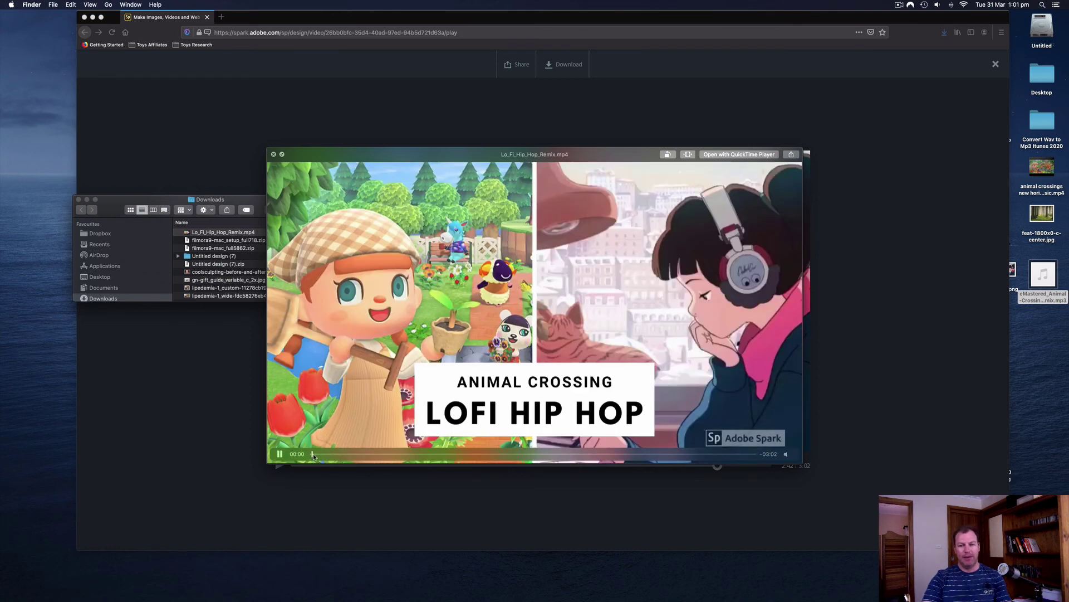
left_click(280, 454)
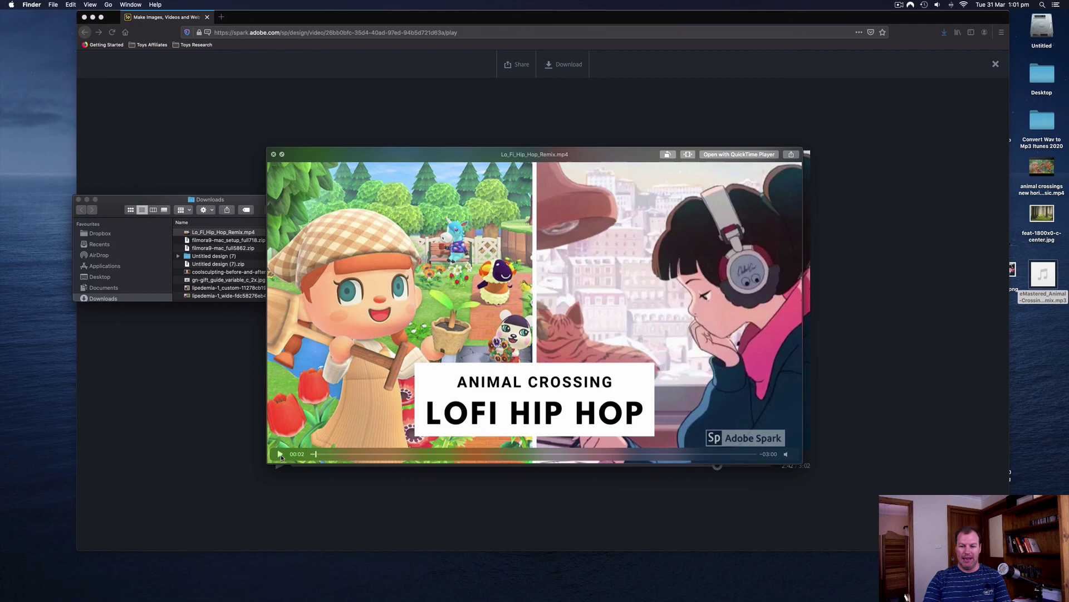
left_click(751, 454)
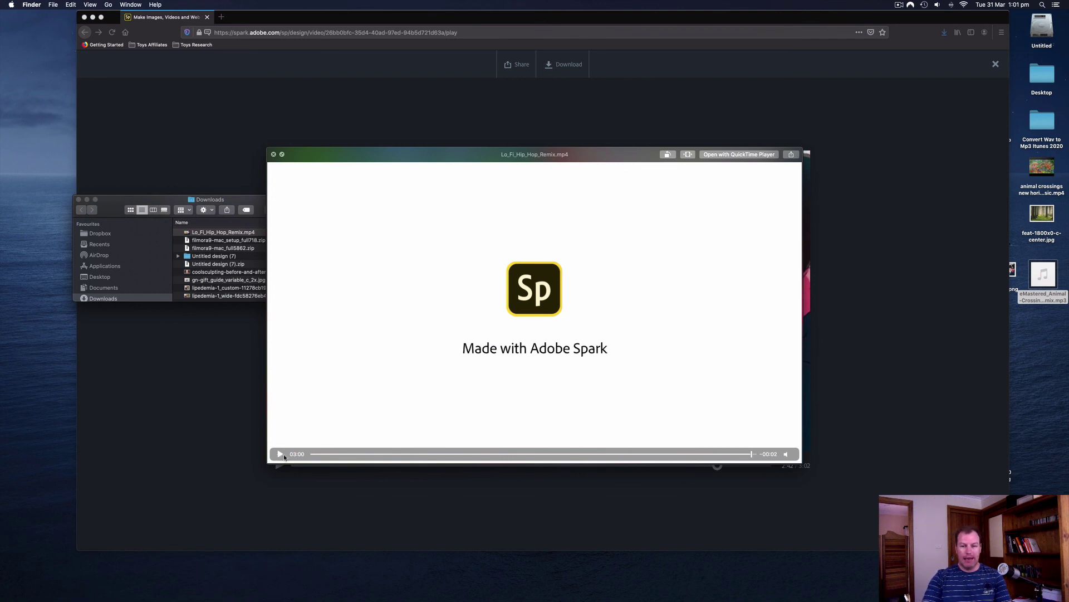
left_click(312, 454)
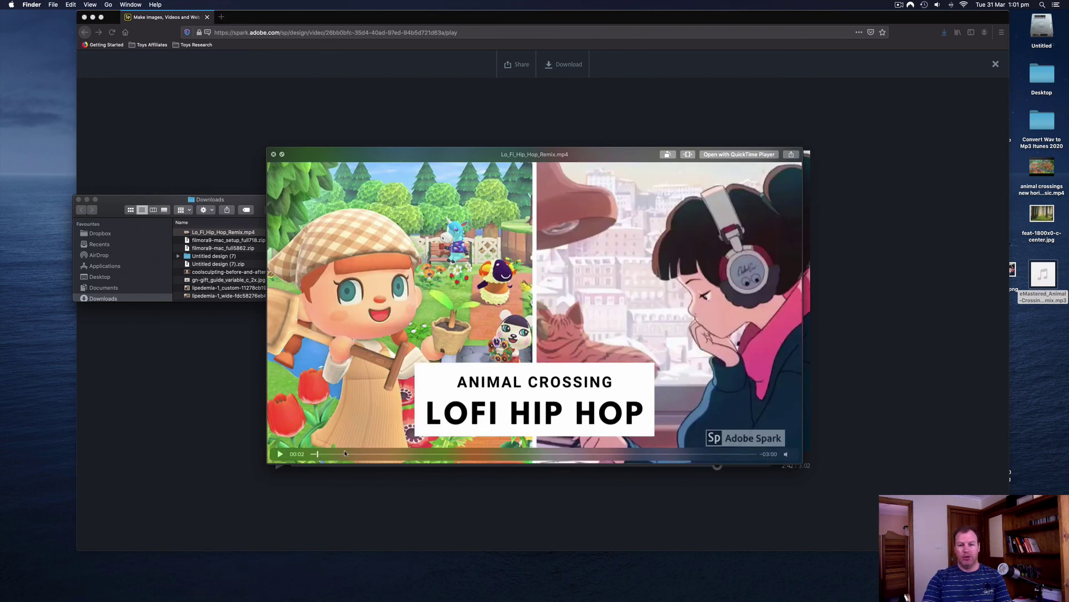